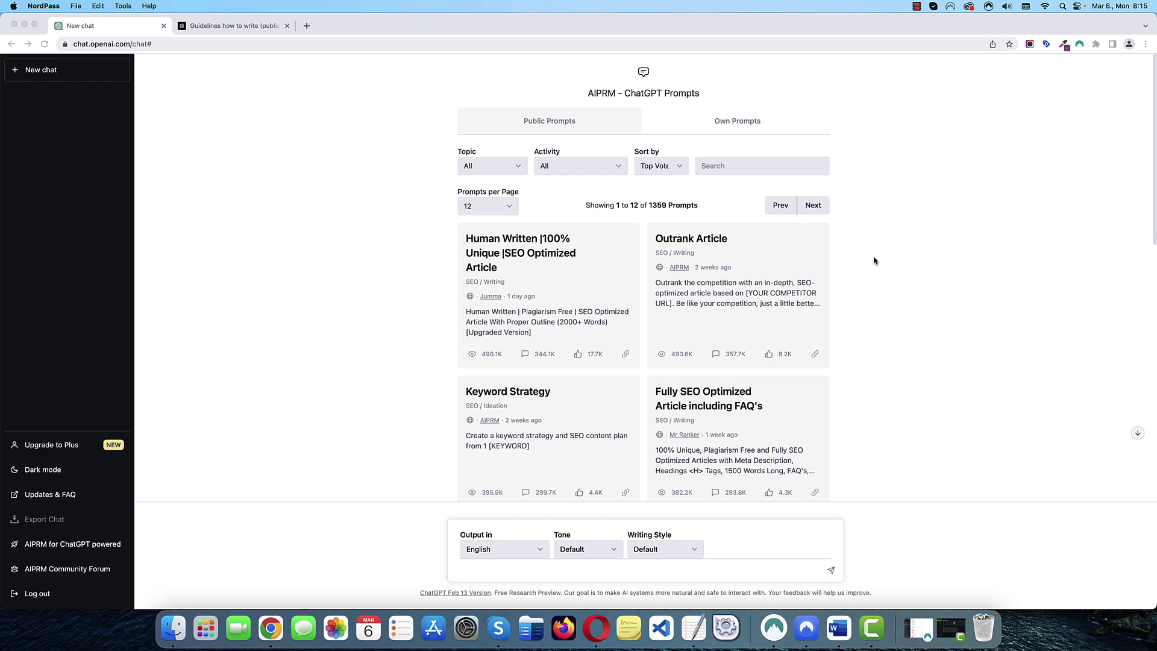
- Bring ChatGPT into focus and browse the AIPRM prompt list
{"action": "left_click", "coordinate": [587, 97]}
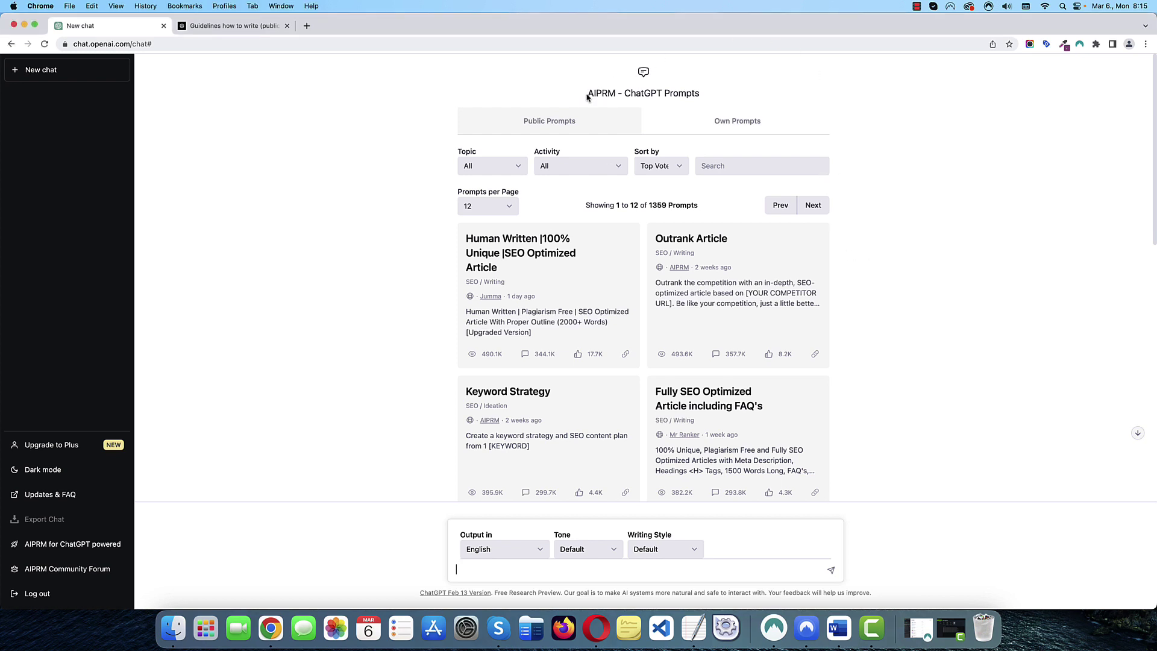
{"action": "left_click_drag", "start_coordinate": [588, 97], "coordinate": [701, 96]}
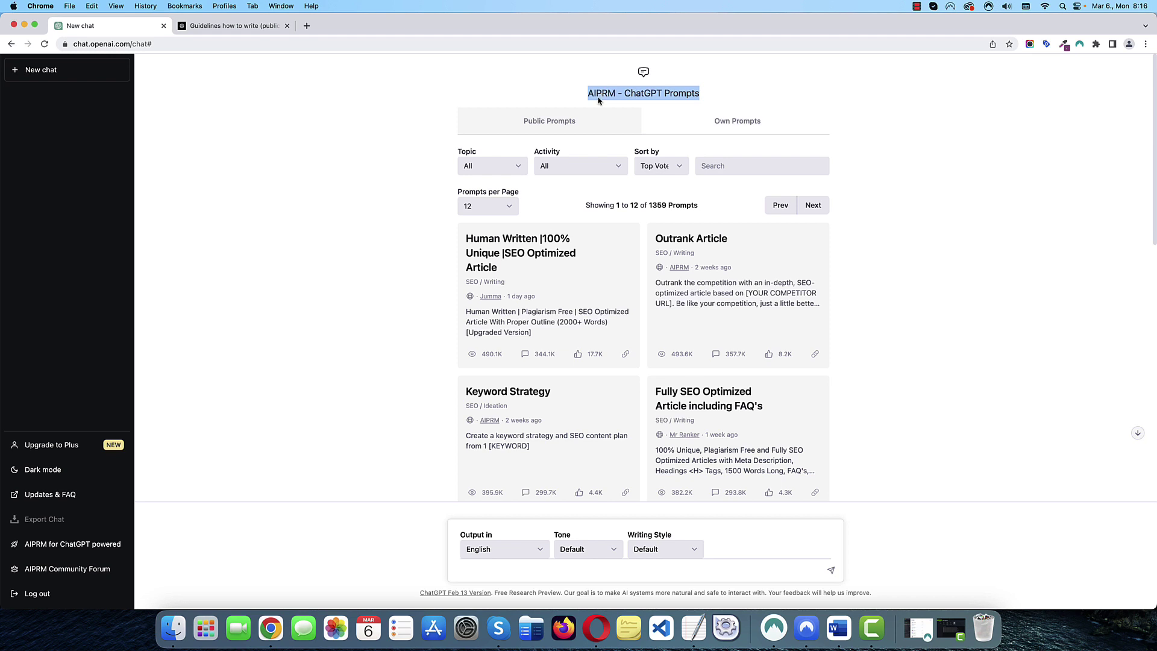
{"action": "scroll", "coordinate": [739, 275], "scroll_direction": "down", "scroll_amount": 10}
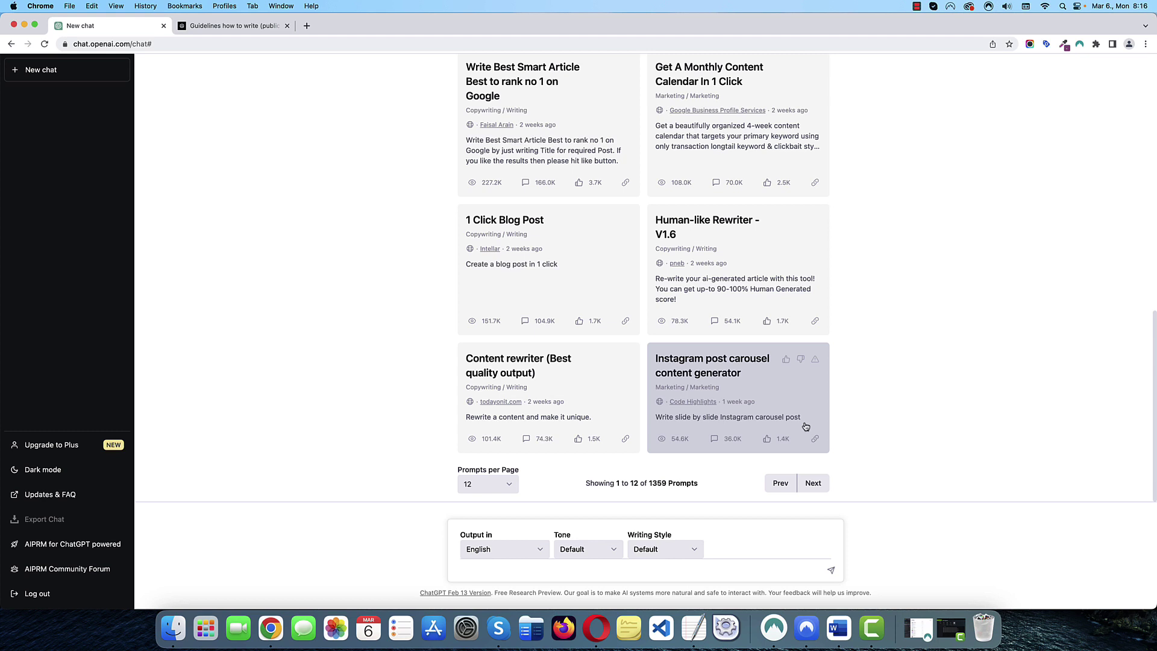
{"action": "scroll", "coordinate": [783, 398], "scroll_direction": "up", "scroll_amount": 15}
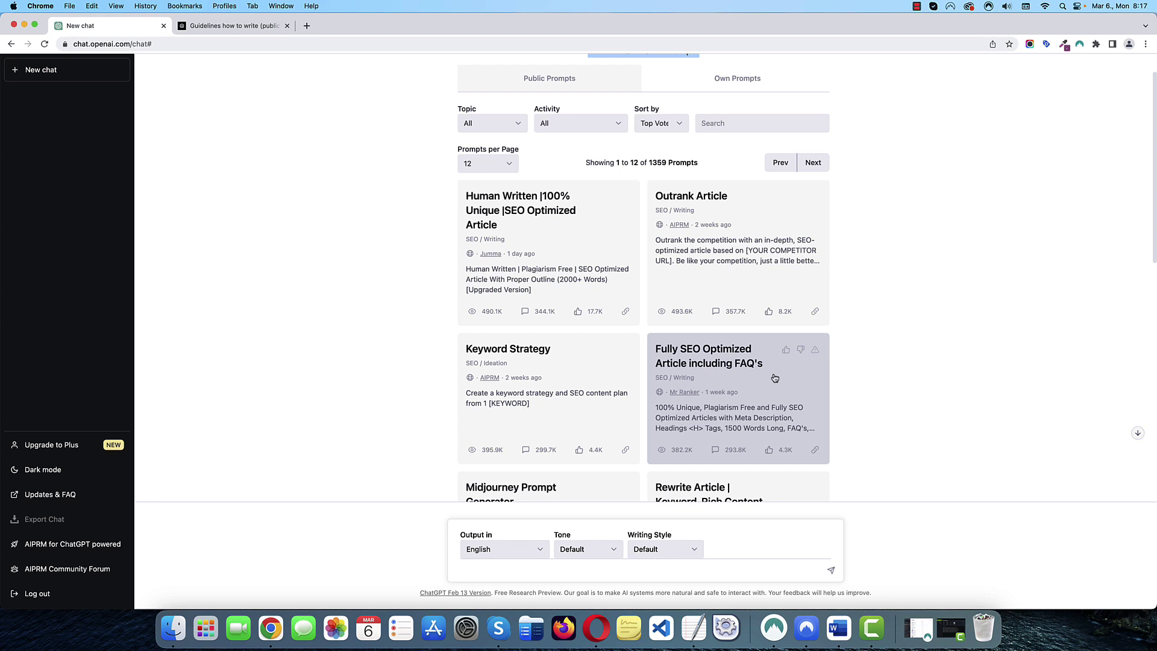
{"action": "scroll", "coordinate": [693, 296], "scroll_direction": "down", "scroll_amount": 1}
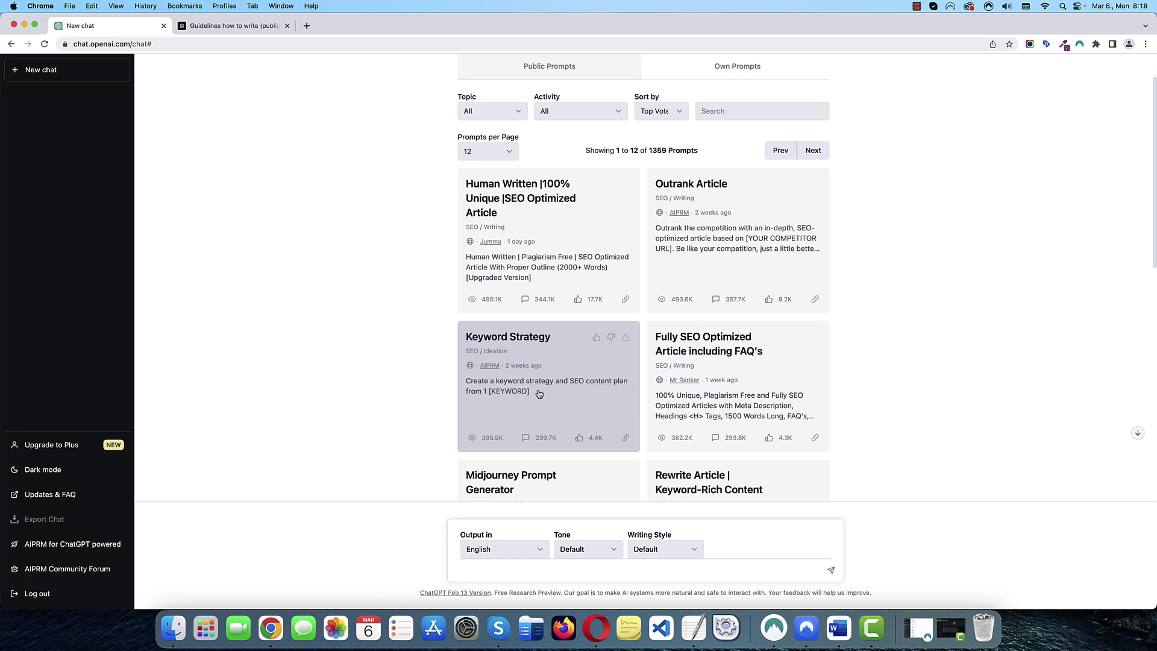
- Run the Keyword Strategy prompt on 'make money online' and stop it partway
{"action": "left_click", "coordinate": [539, 386]}
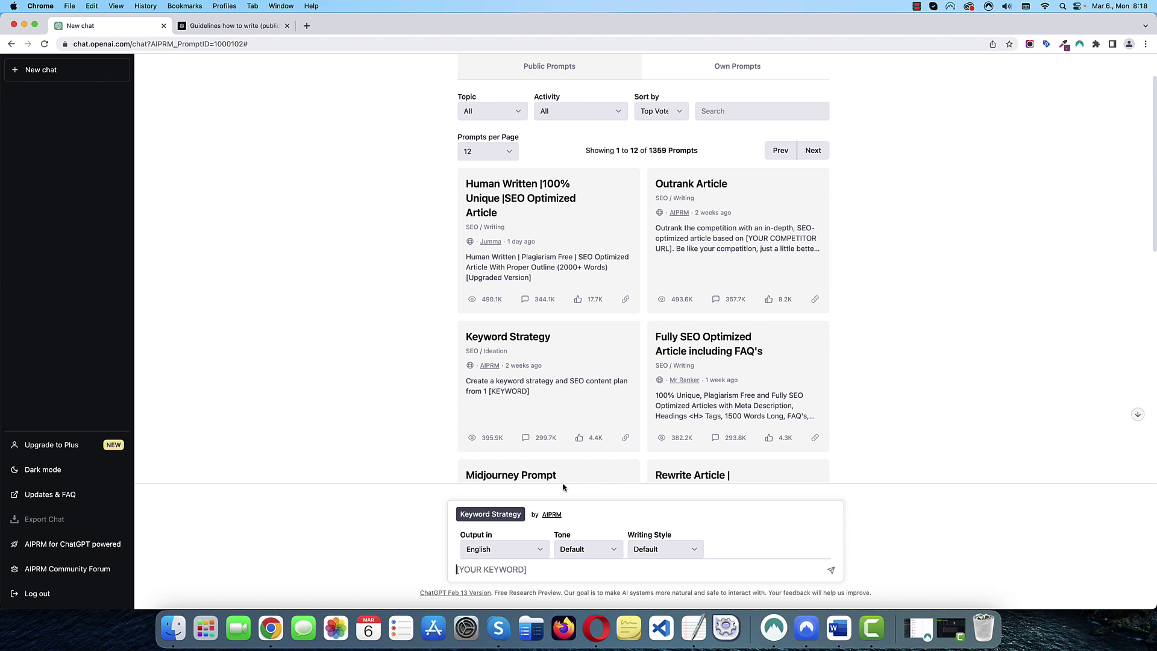
{"action": "type", "text": "make money online"}
{"action": "left_click", "coordinate": [832, 571]}
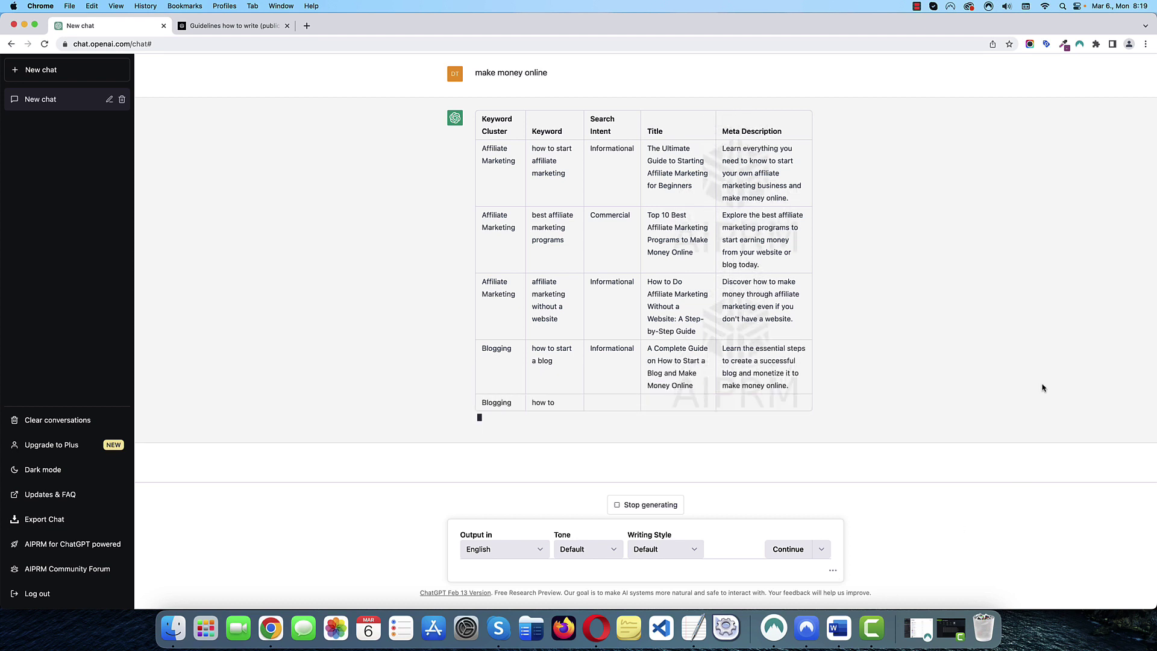
{"action": "left_click", "coordinate": [660, 508]}
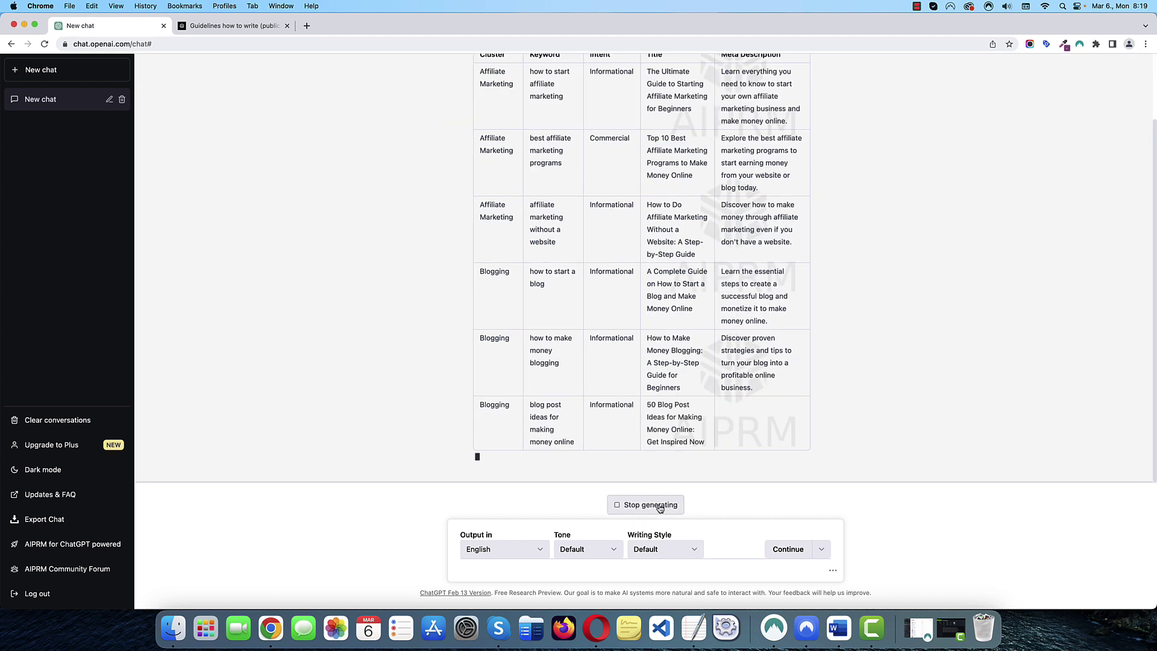
{"action": "scroll", "coordinate": [579, 313], "scroll_direction": "up", "scroll_amount": 2}
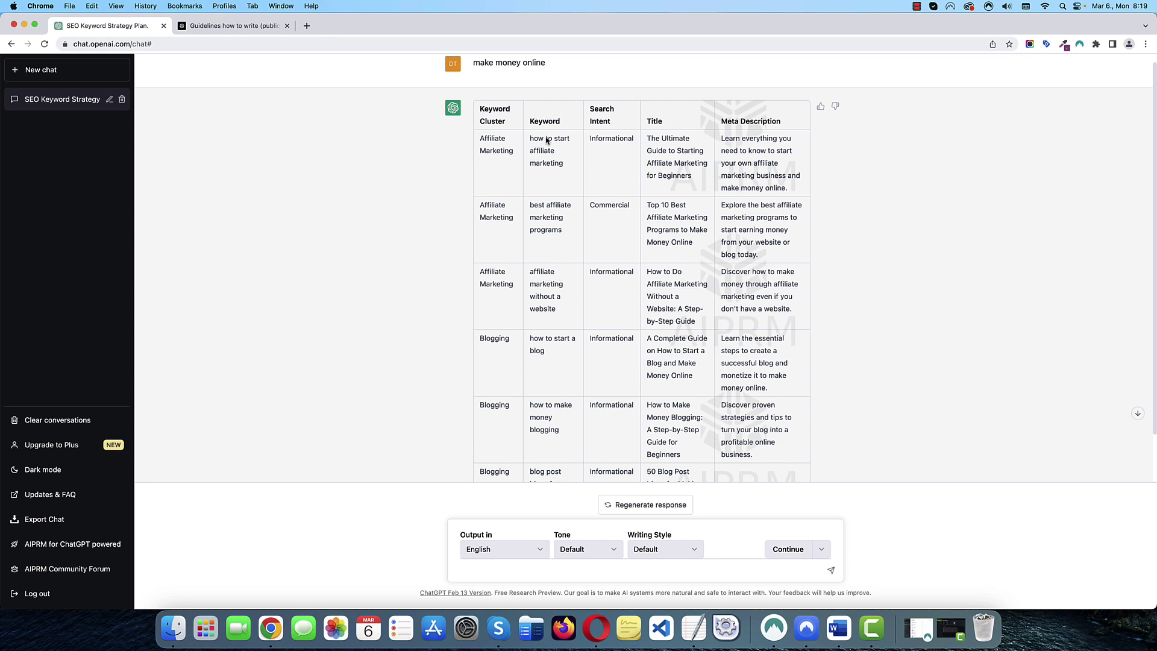
- Delete the SEO Keyword Strategy chat and reload to a fresh chat with 1360 AIPRM prompts
{"action": "left_click", "coordinate": [121, 100]}
{"action": "left_click", "coordinate": [109, 100]}
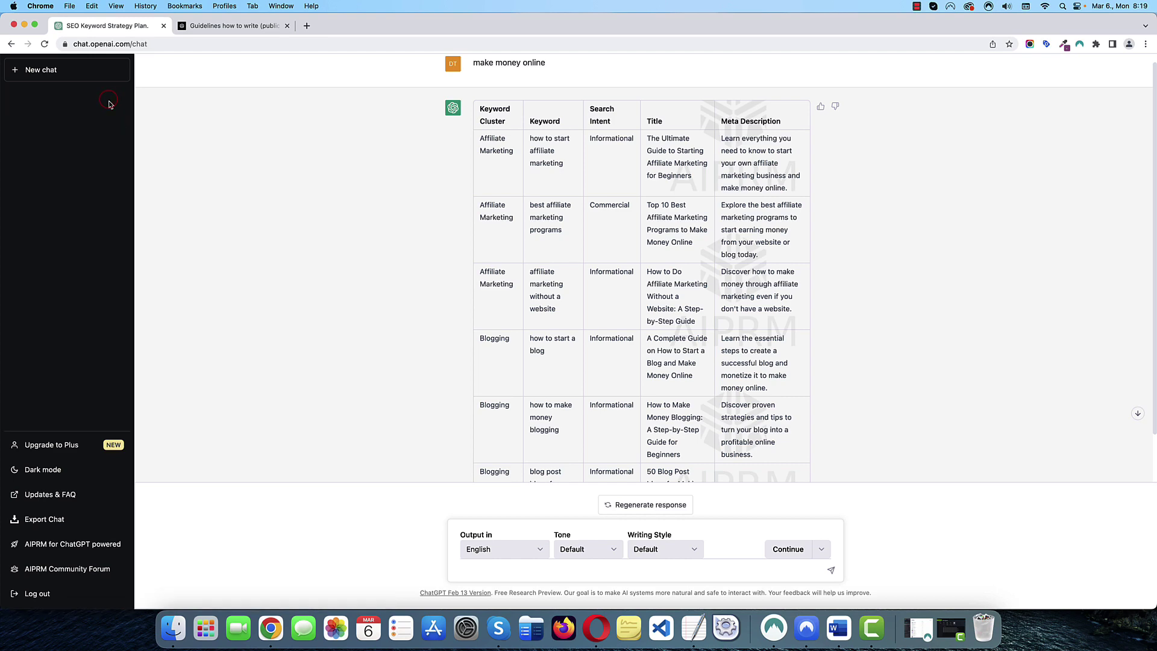
{"action": "left_click", "coordinate": [44, 45]}
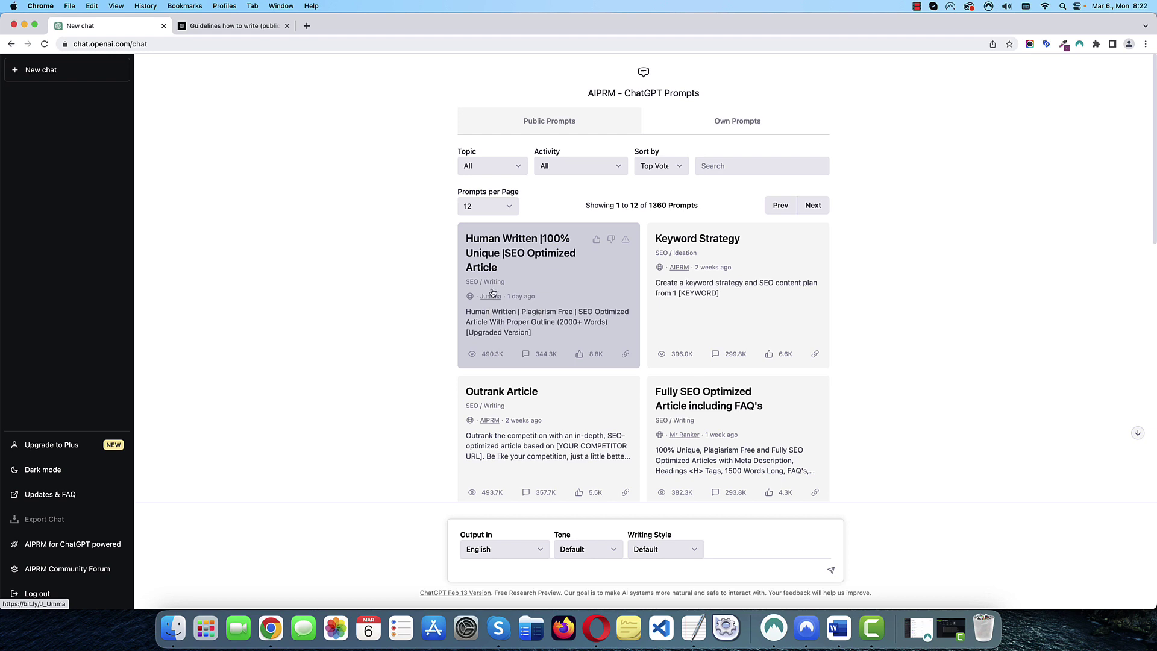
{"action": "scroll", "coordinate": [531, 337], "scroll_direction": "down", "scroll_amount": 3}
{"action": "scroll", "coordinate": [681, 311], "scroll_direction": "up", "scroll_amount": 3}
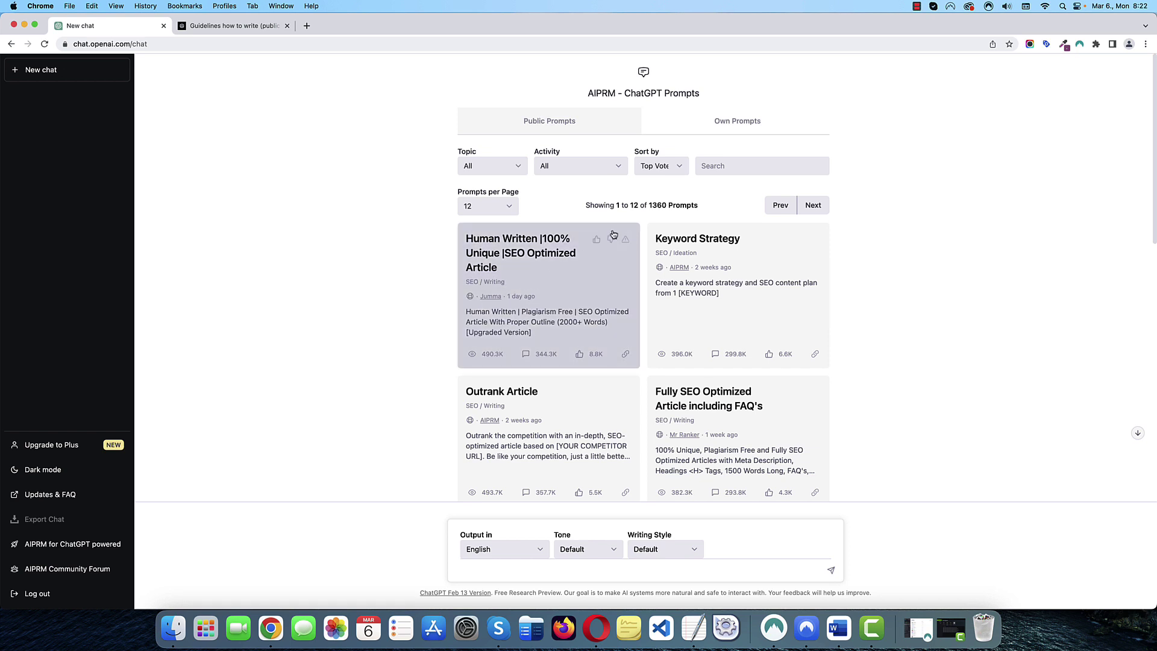
- Switch to Own Prompts and open a blank 'Add new prompt template' form
{"action": "left_click", "coordinate": [732, 124]}
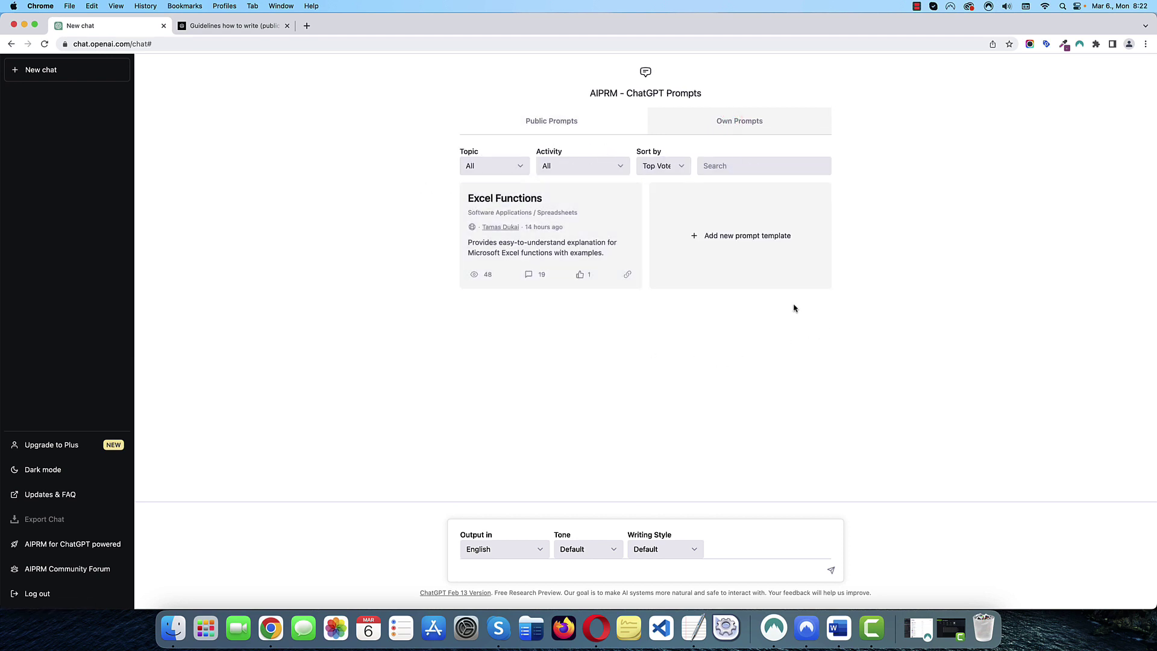
{"action": "left_click", "coordinate": [754, 237]}
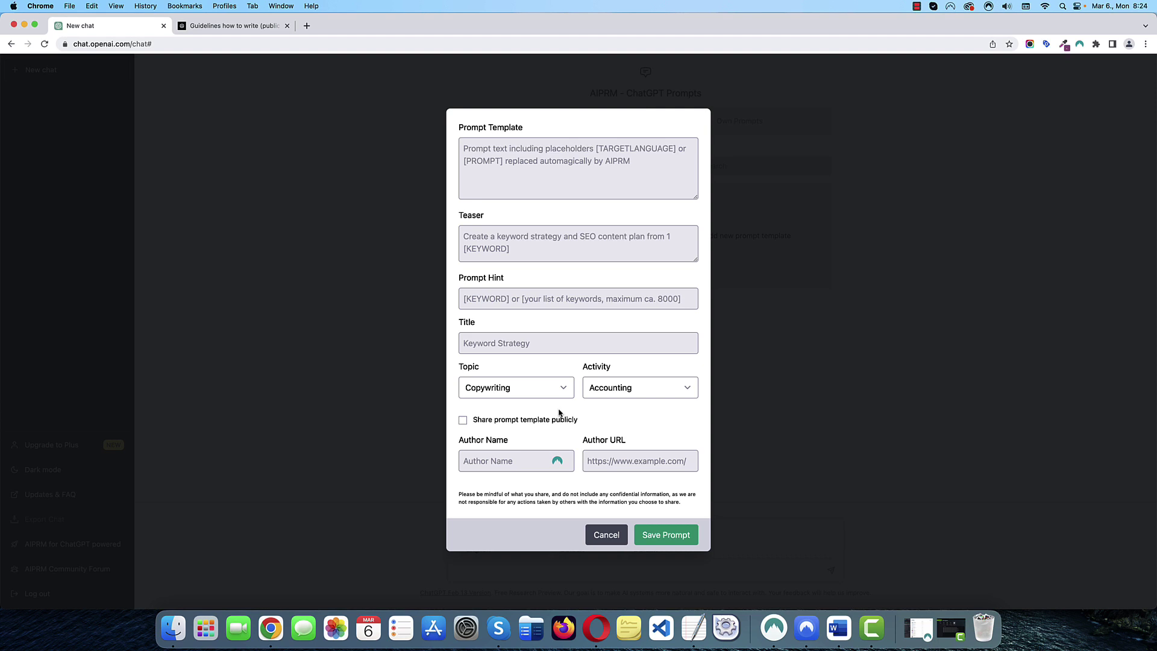
- Set topic Productivity and activity Summarize, then enter the author's name and website link
{"action": "left_click", "coordinate": [543, 390]}
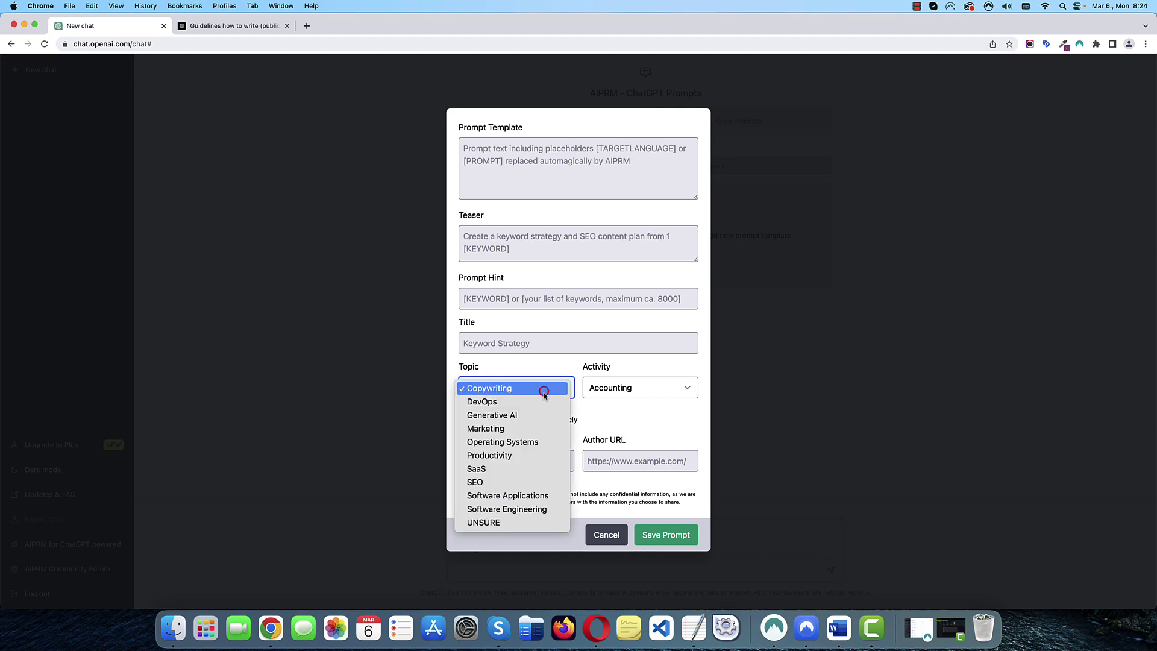
{"action": "left_click", "coordinate": [526, 462]}
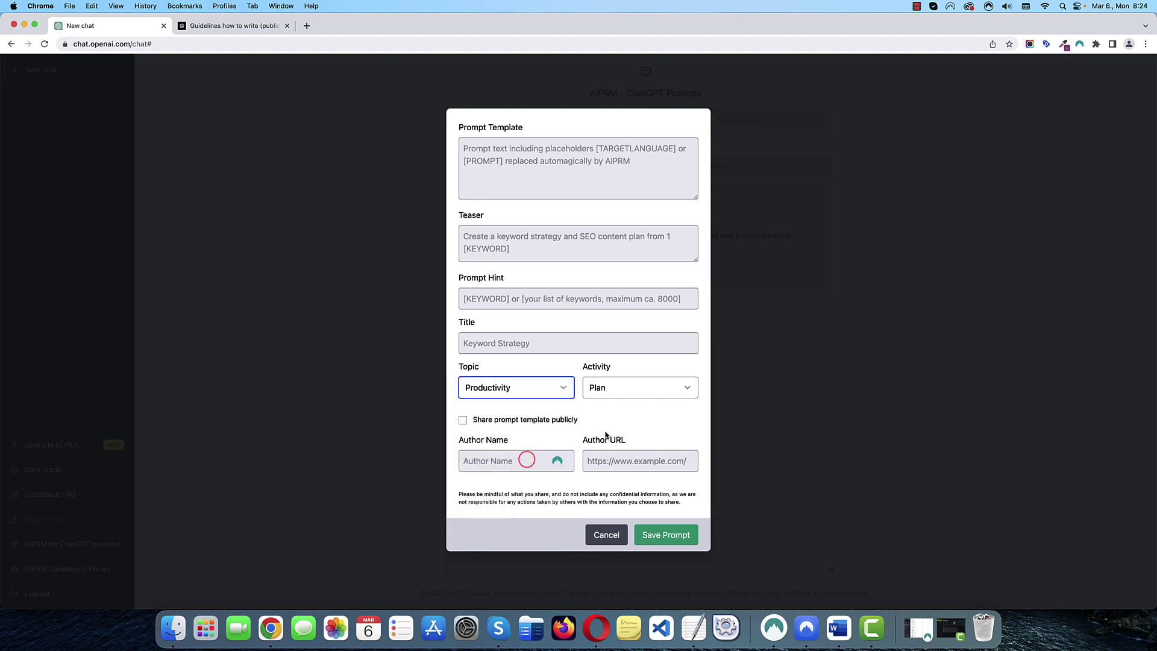
{"action": "left_click", "coordinate": [632, 393]}
{"action": "left_click", "coordinate": [630, 415]}
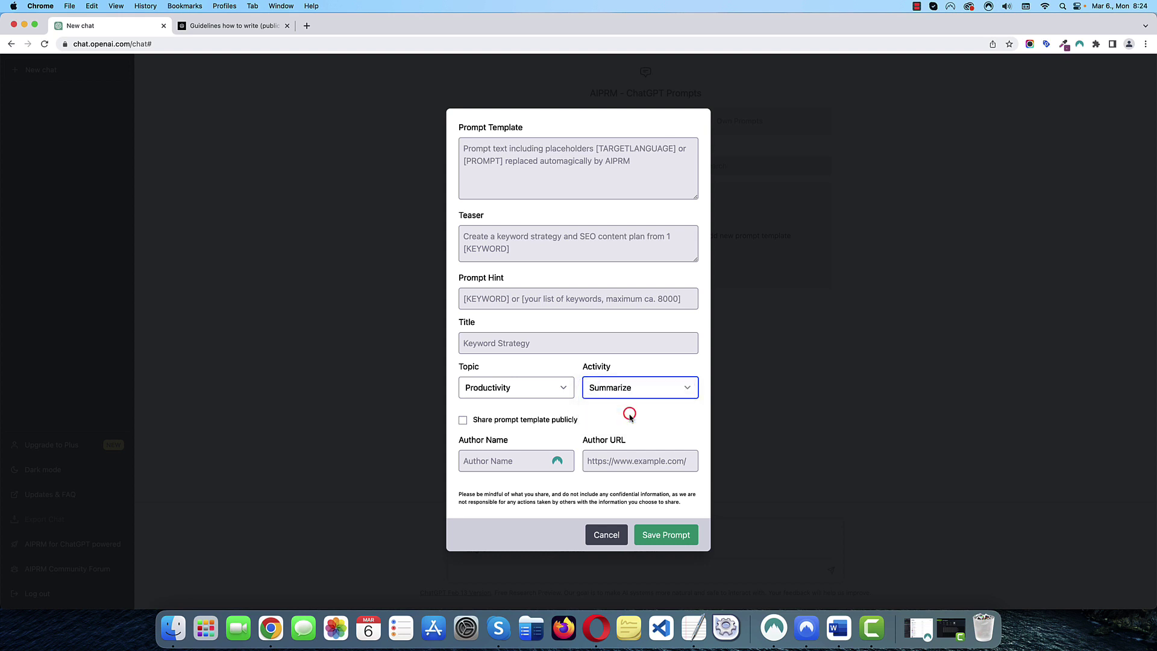
{"action": "left_click", "coordinate": [464, 461]}
{"action": "type", "text": "Tamas Dukai"}
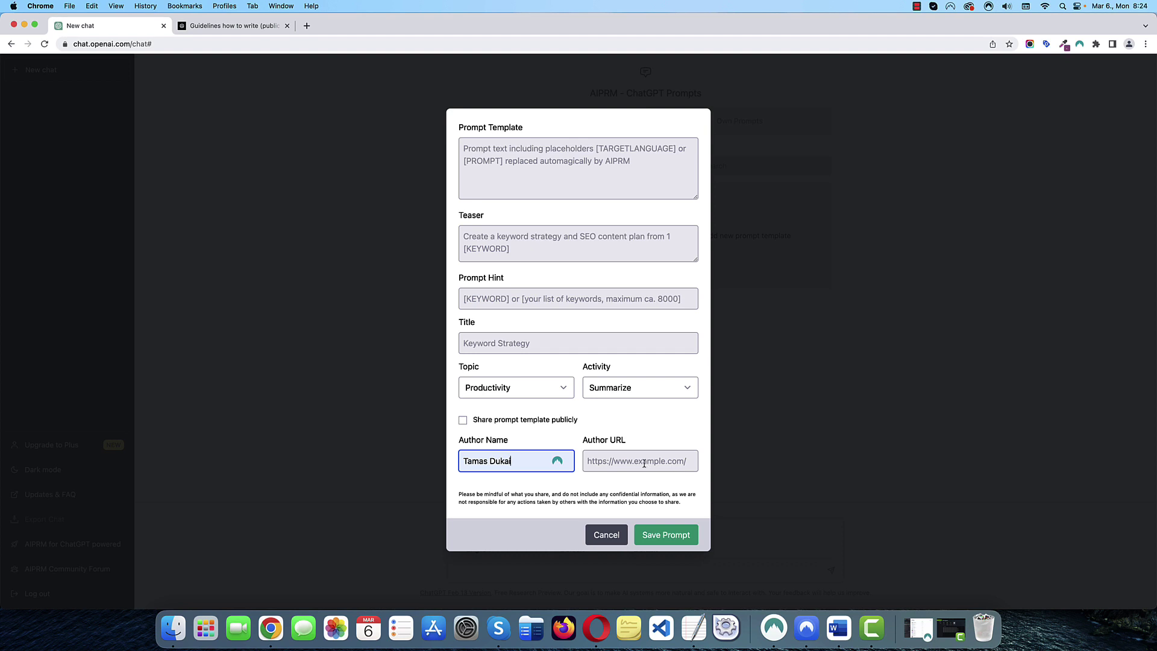
{"action": "left_click", "coordinate": [621, 463]}
{"action": "type", "text": "https://t-urls.com/USNSF"}
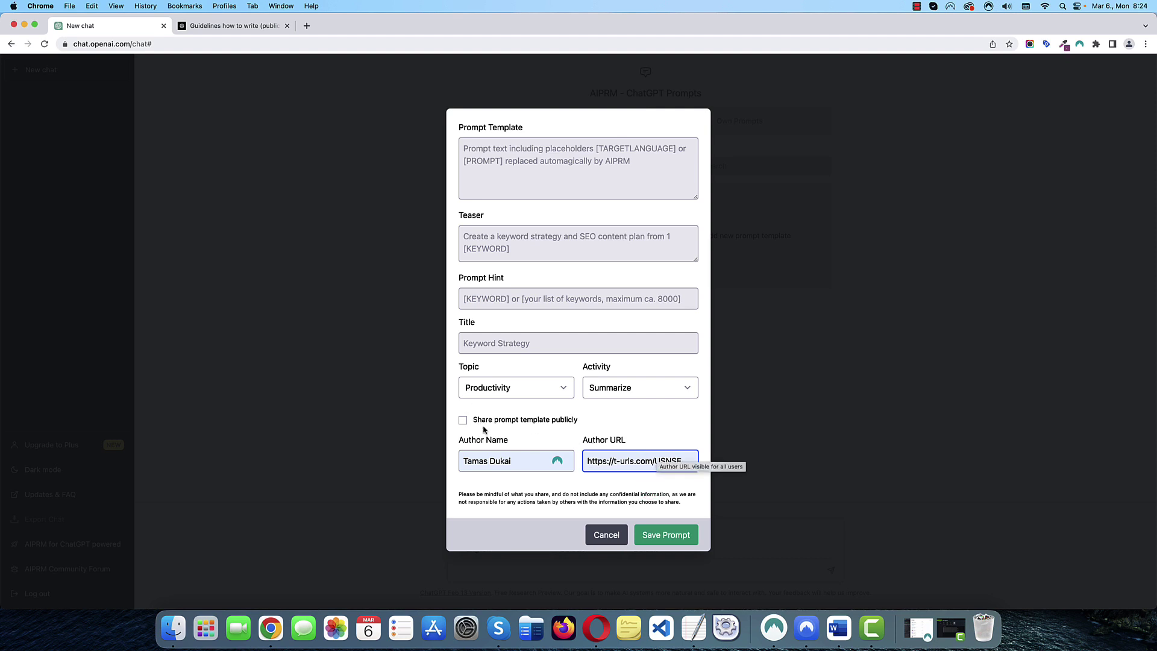
- Title the template 'Multiple Choice Quiz Generator' and paste in its teaser sentence
{"action": "left_click", "coordinate": [493, 343]}
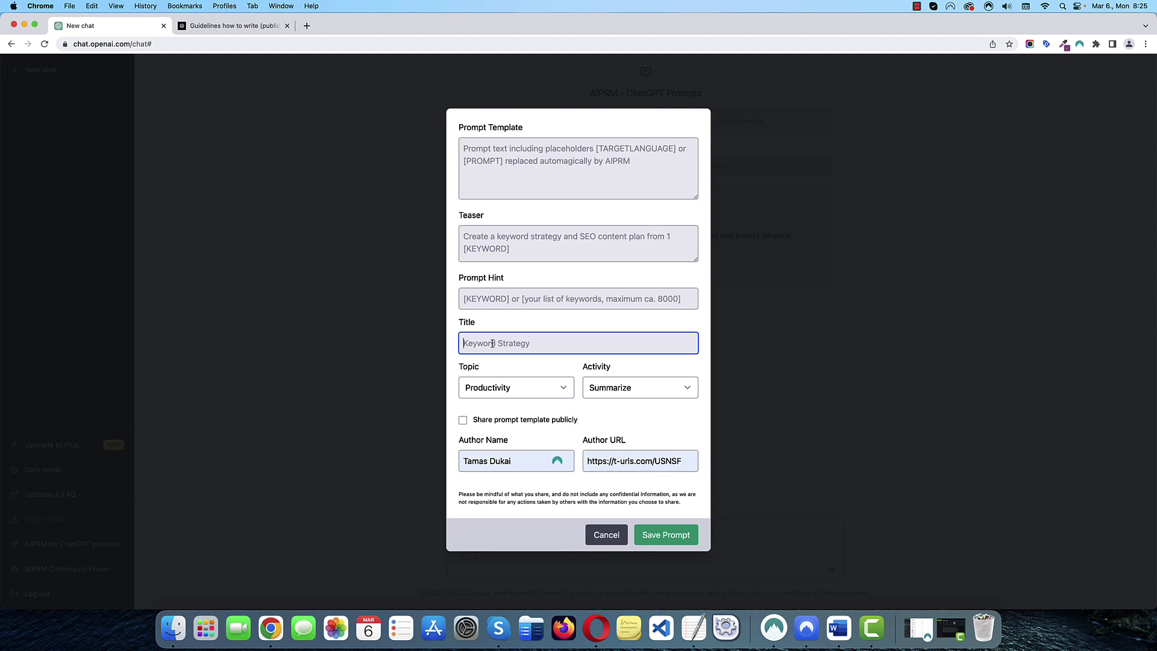
{"action": "type", "text": "Multiple Choice Quiz Generator"}
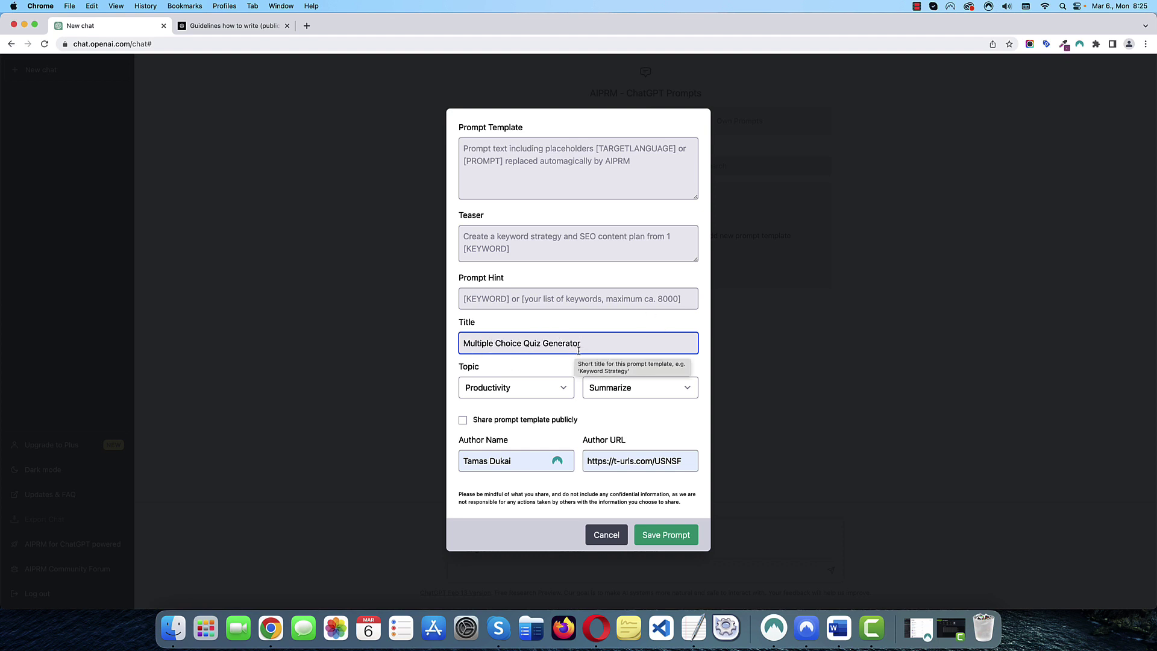
{"action": "left_click", "coordinate": [482, 244]}
{"action": "type", "text": "Generates one multiple choice quiz question with four answers based on your topic or question."}
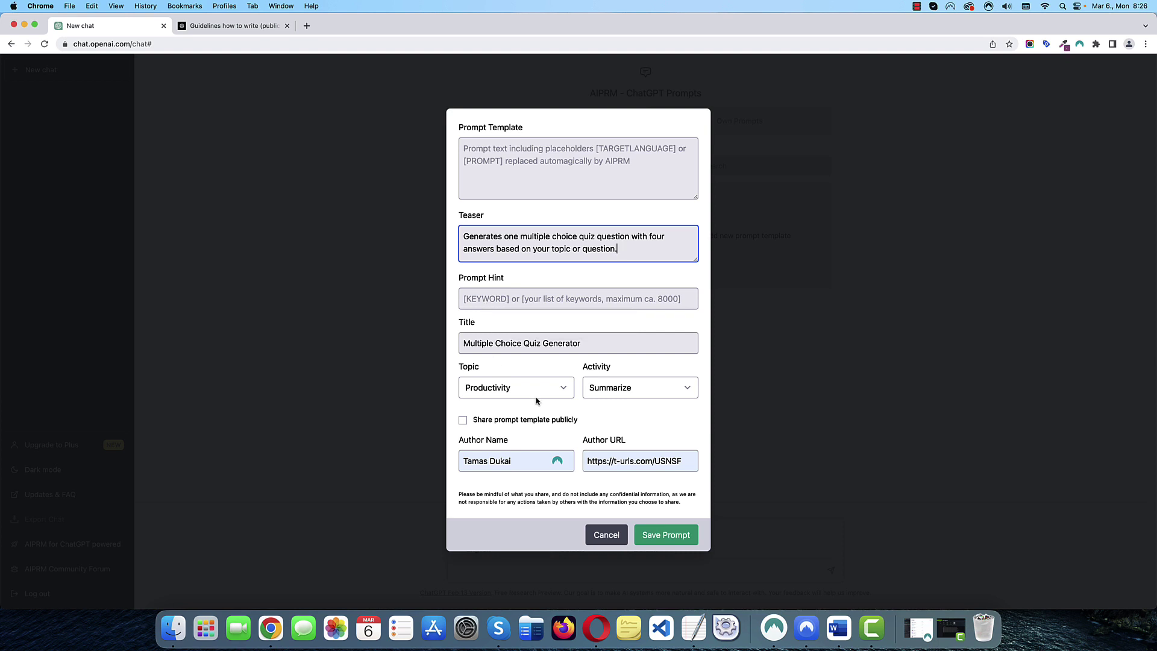
{"action": "left_click", "coordinate": [504, 318]}
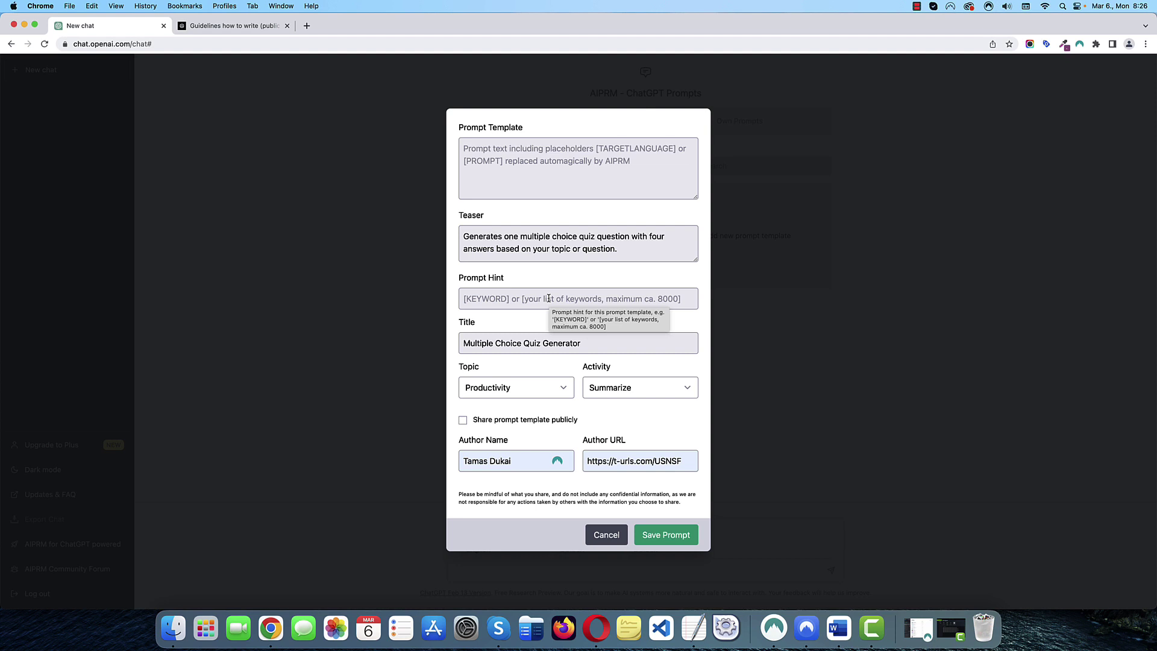
- Set the prompt hint to '[write your topic or question here]'
{"action": "left_click", "coordinate": [548, 298]}
{"action": "type", "text": "[write your topic or question here]"}
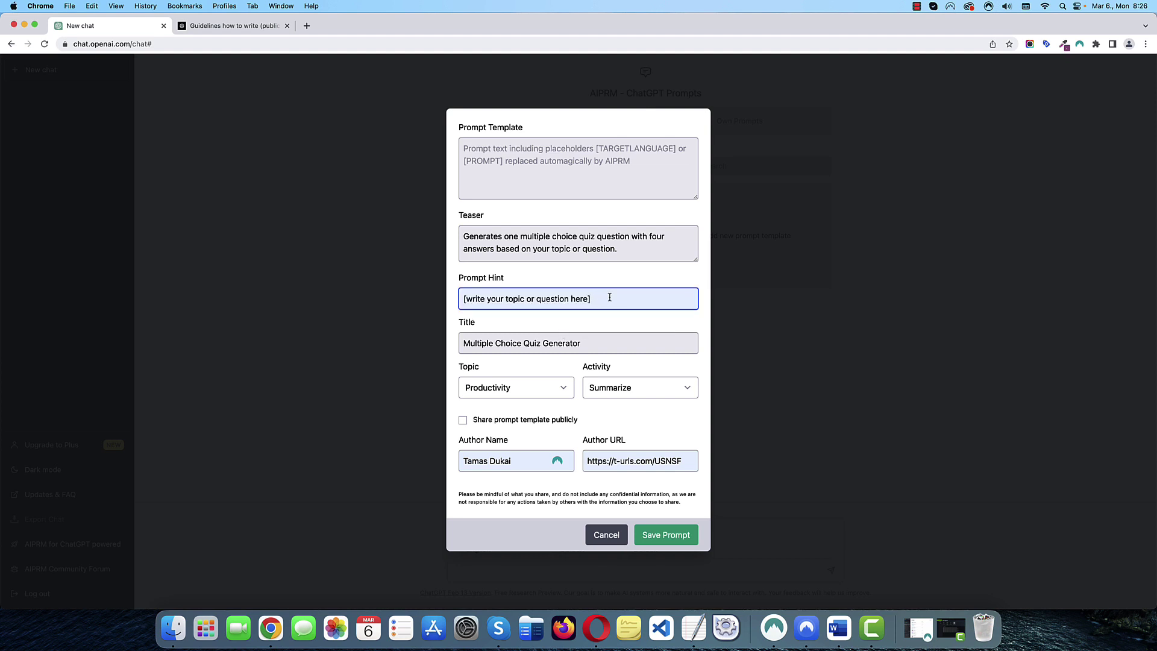
{"action": "triple_click", "coordinate": [610, 297]}
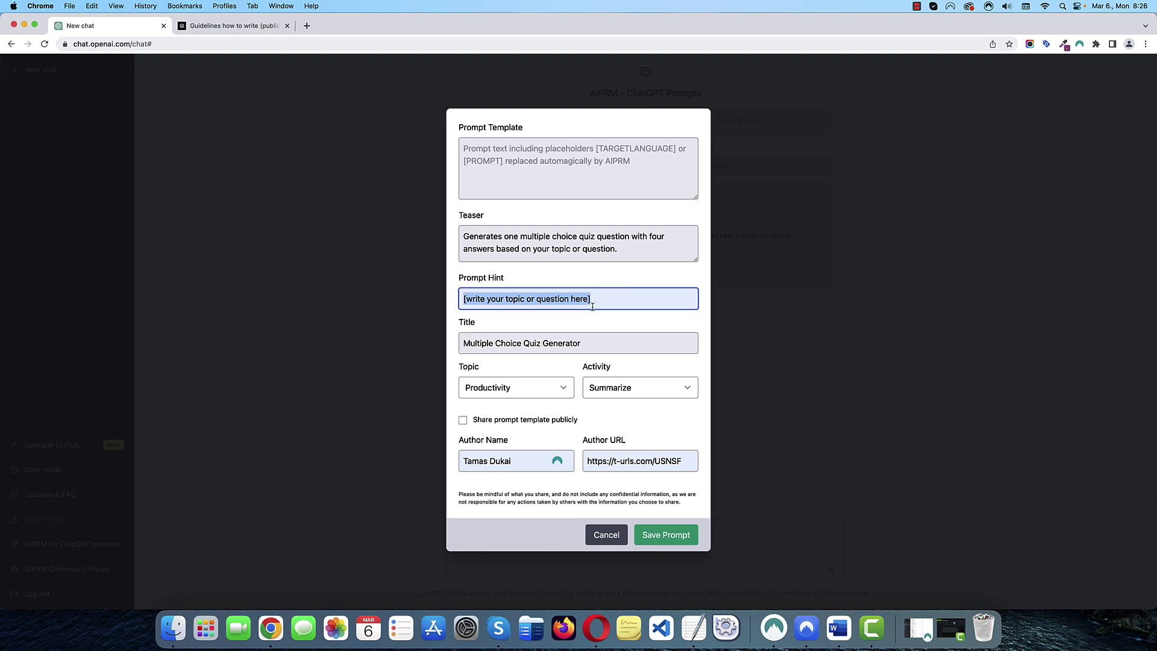
{"action": "left_click", "coordinate": [612, 289]}
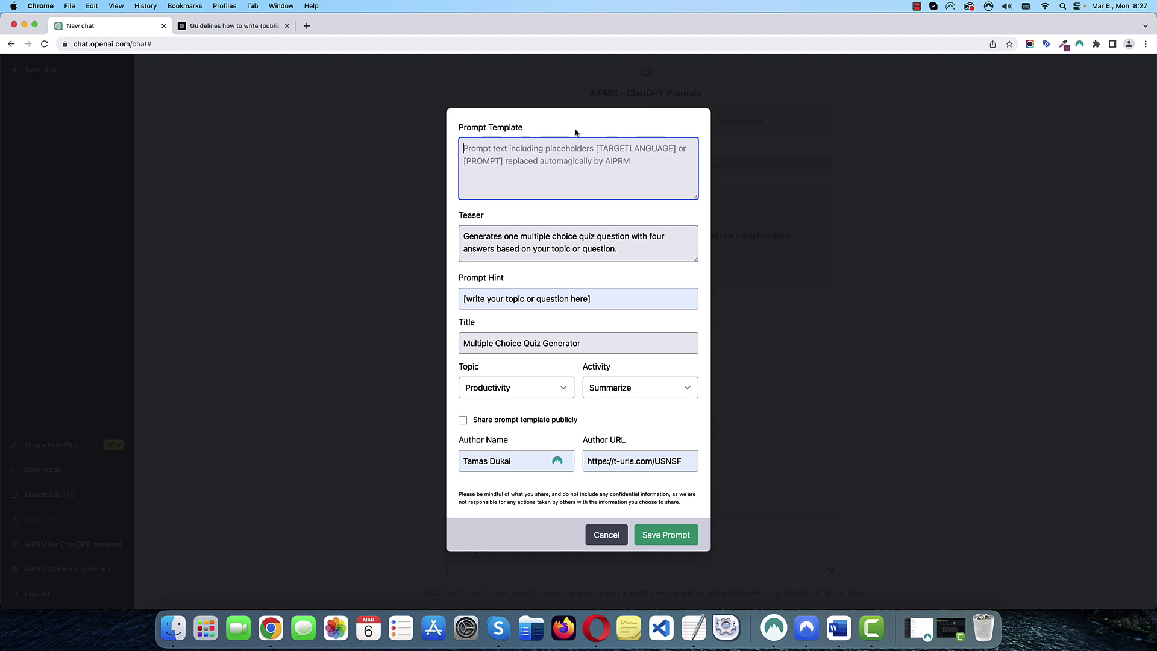
- Paste the four-answer quiz instructions ending 'My topic is: [PROMPT]' into the Prompt Template
{"action": "left_click", "coordinate": [488, 152]}
{"action": "type", "text": "I'd like you to write one quiz question based on my topic. Please also include four possible answers, but only one of the answers can be correct. Please mark the correct answer. My topic is: [PROMPT]"}
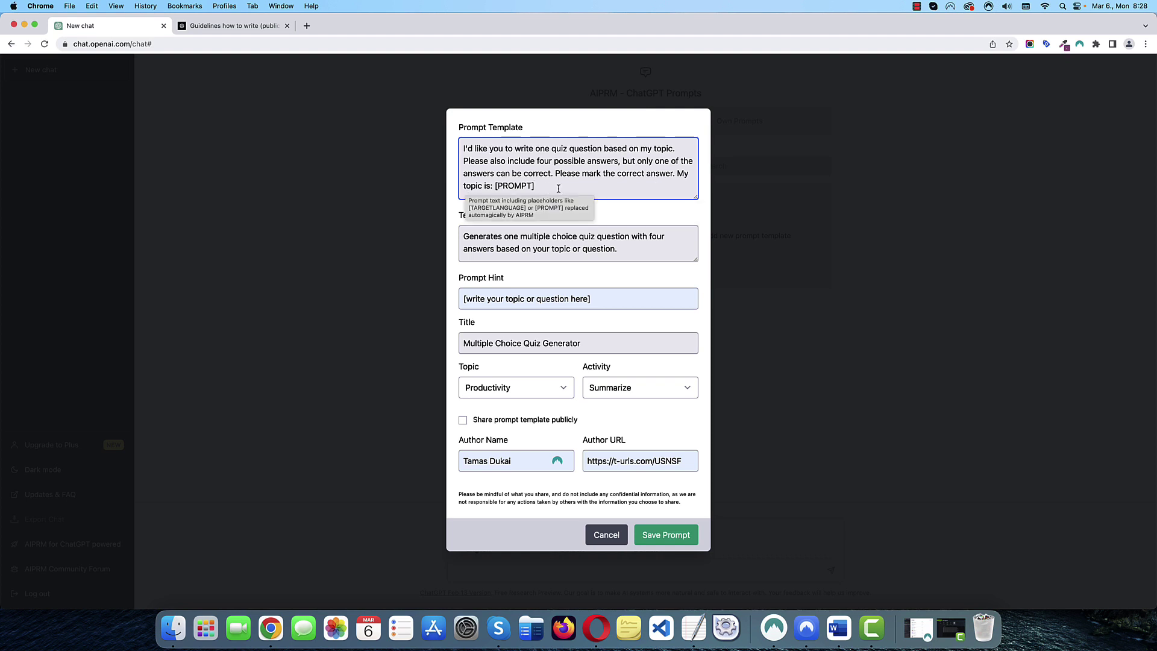
{"action": "left_click_drag", "start_coordinate": [536, 185], "coordinate": [492, 185]}
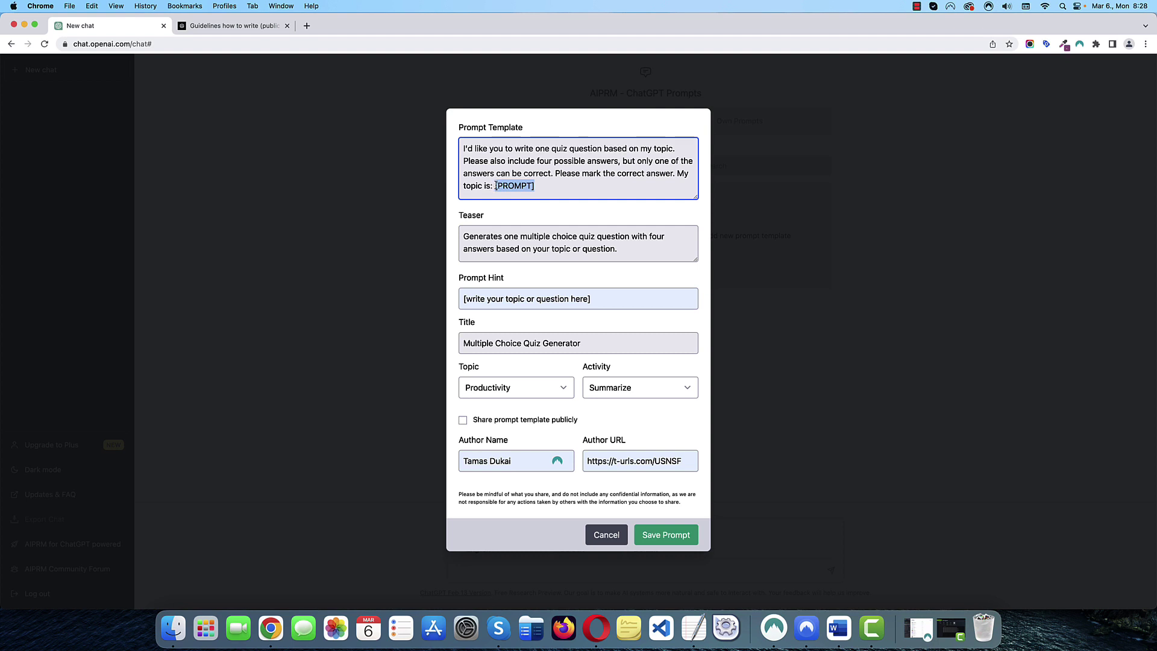
{"action": "left_click", "coordinate": [542, 187]}
{"action": "left_click_drag", "start_coordinate": [531, 186], "coordinate": [495, 186]}
{"action": "left_click_drag", "start_coordinate": [608, 299], "coordinate": [456, 303]}
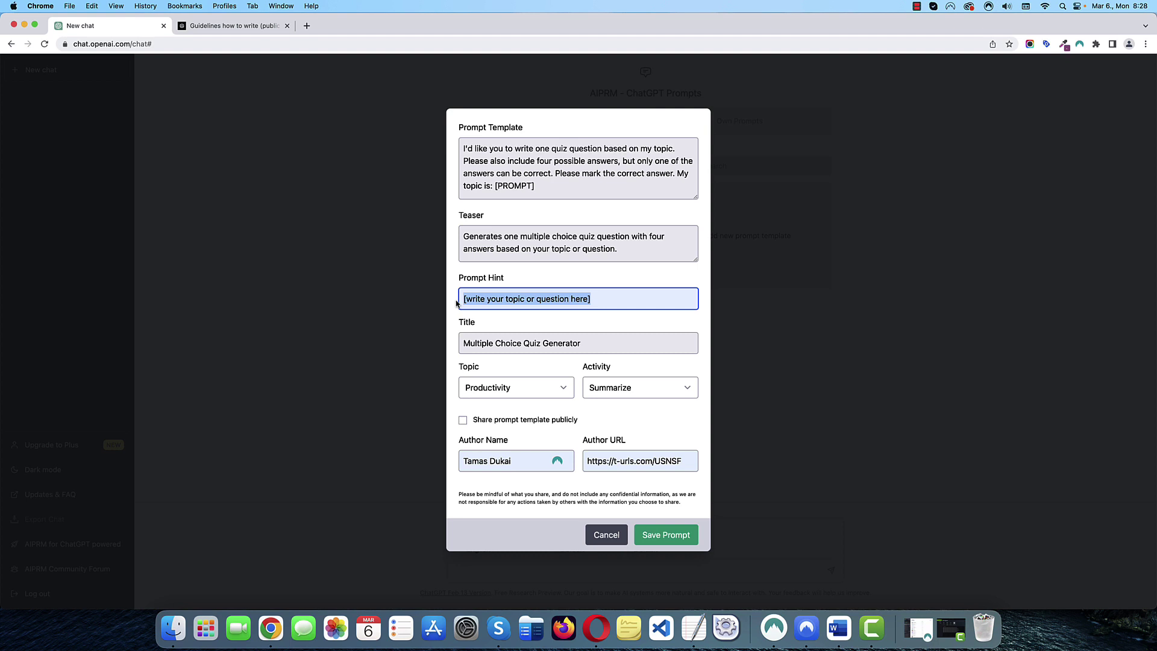
{"action": "left_click", "coordinate": [599, 299]}
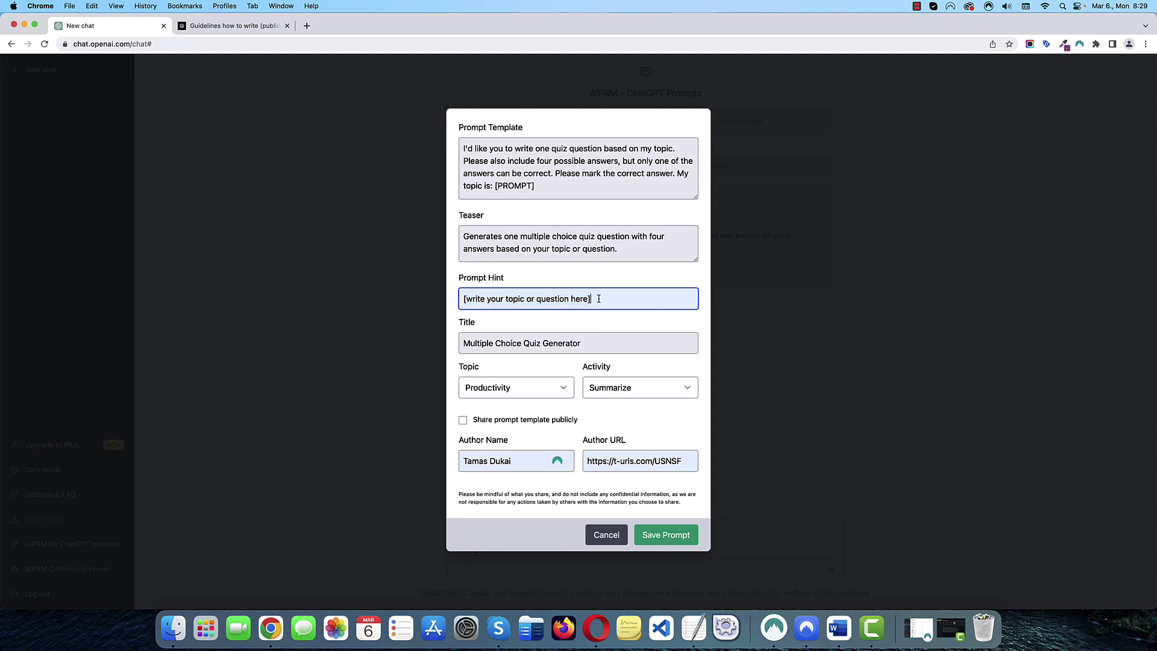
{"action": "left_click_drag", "start_coordinate": [495, 186], "coordinate": [536, 186]}
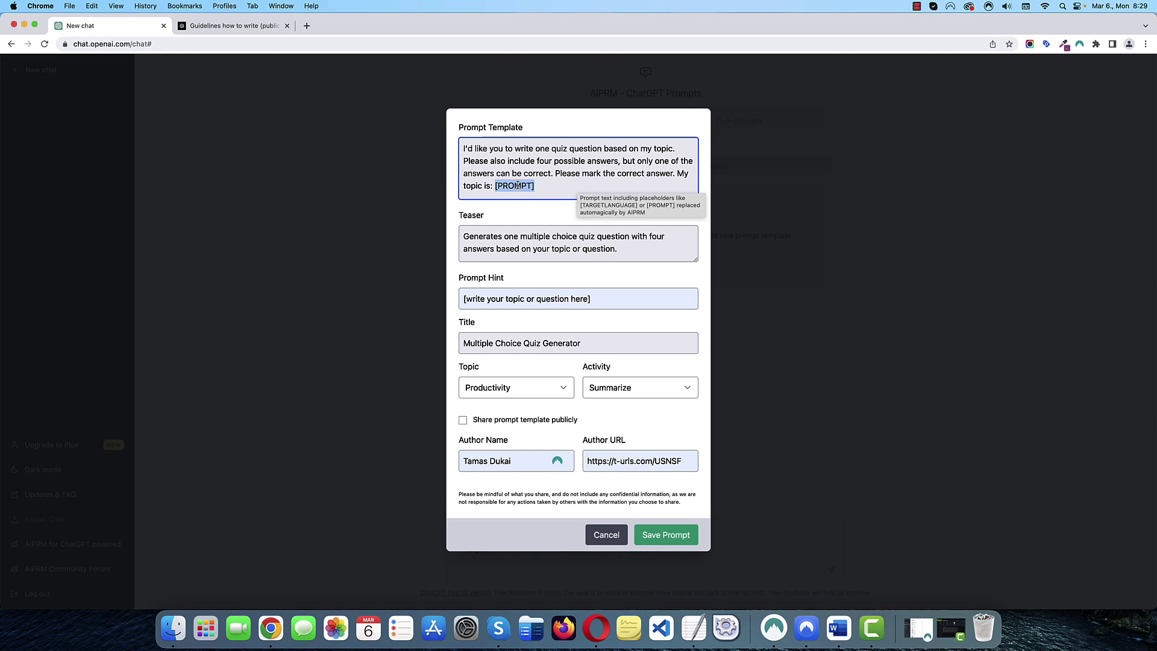
{"action": "left_click_drag", "start_coordinate": [544, 187], "coordinate": [493, 187]}
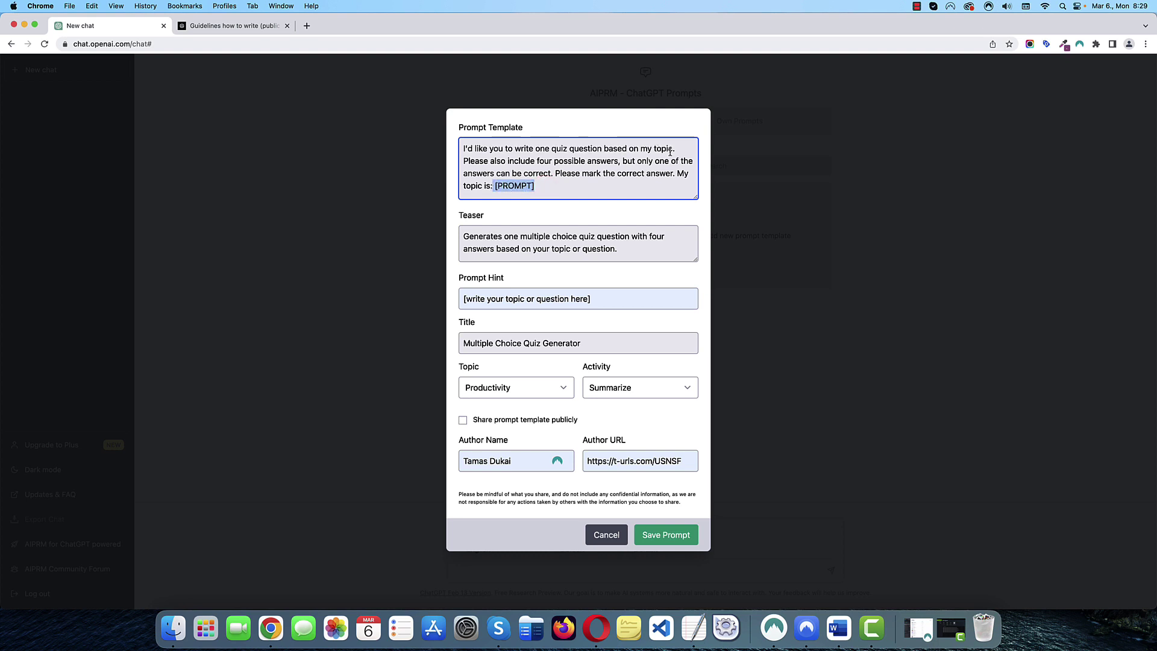
{"action": "left_click", "coordinate": [540, 187]}
- Save the template, pick Multiple Choice Quiz Generator, and type 'the SUM function in Exce'
{"action": "left_click", "coordinate": [680, 537]}
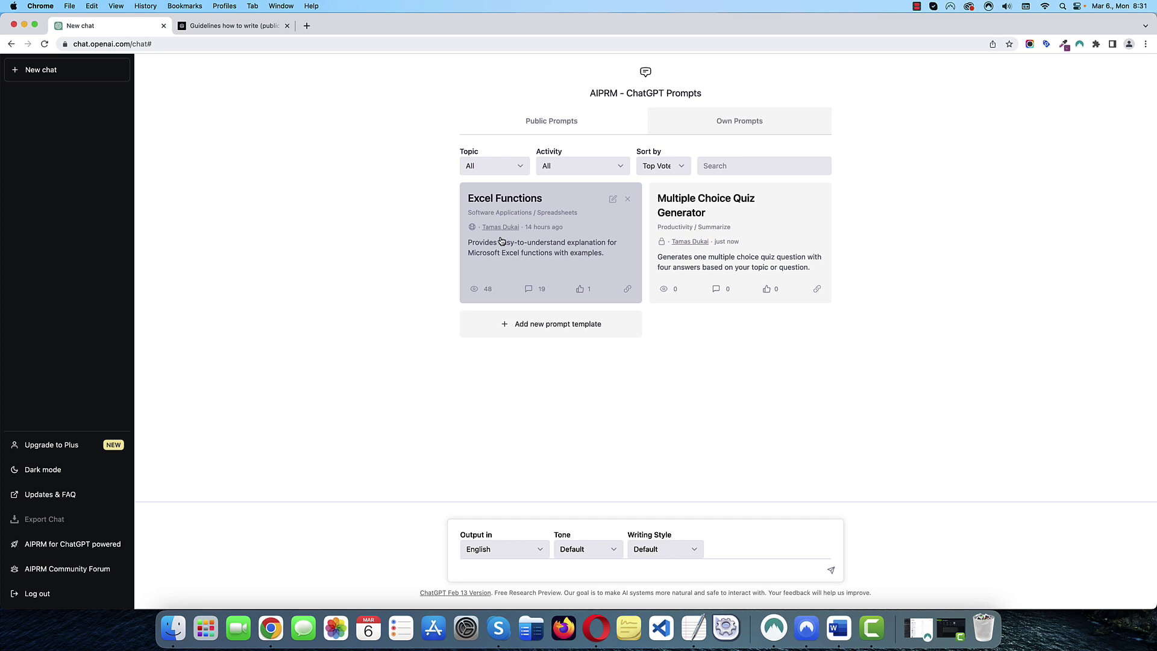
{"action": "left_click", "coordinate": [736, 242]}
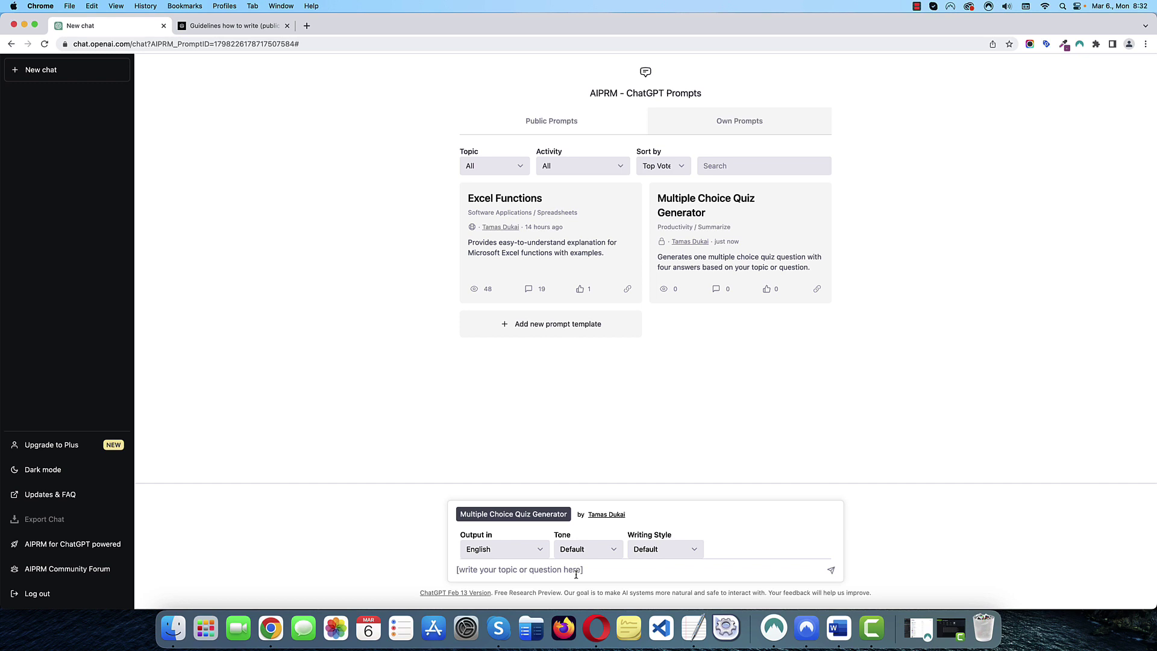
{"action": "type", "text": "the SUM func"}
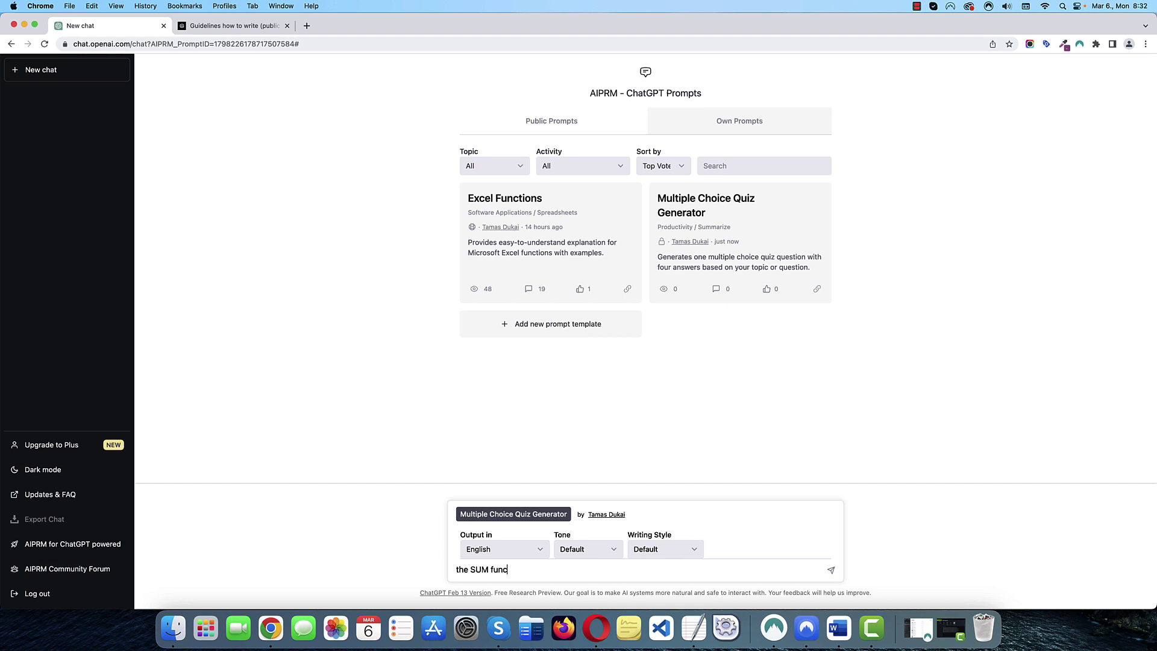
{"action": "type", "text": "tion in Excel"}
- Generate the SUM function quiz question, review it, then delete that conversation
{"action": "left_click", "coordinate": [831, 572]}
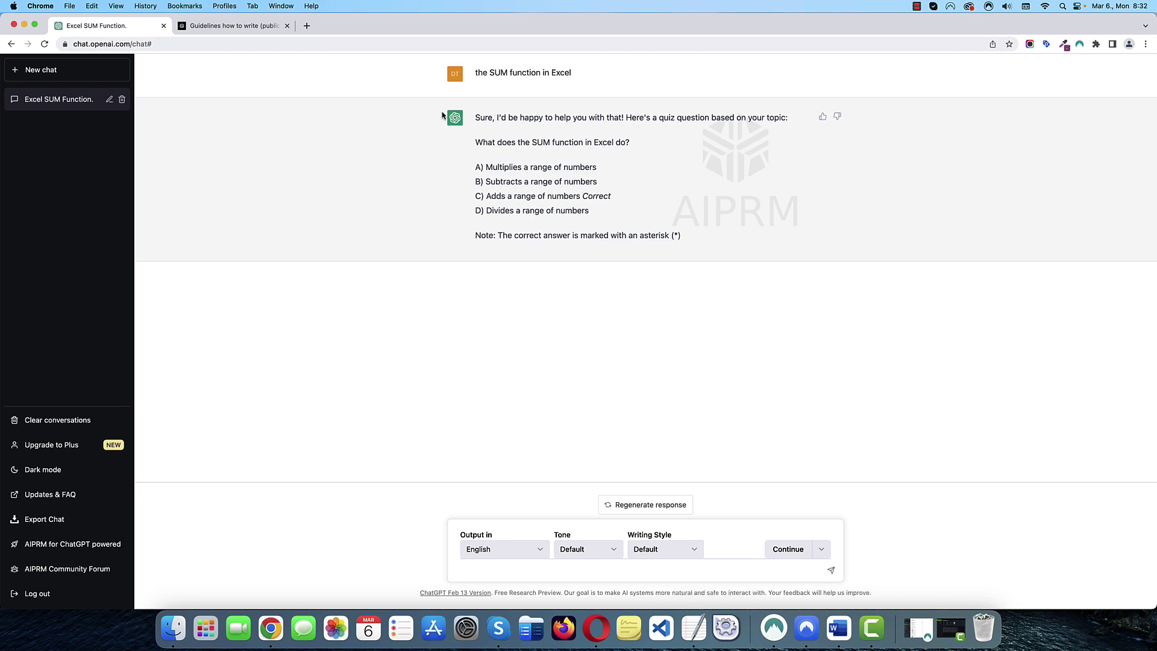
{"action": "left_click_drag", "start_coordinate": [476, 140], "coordinate": [641, 139]}
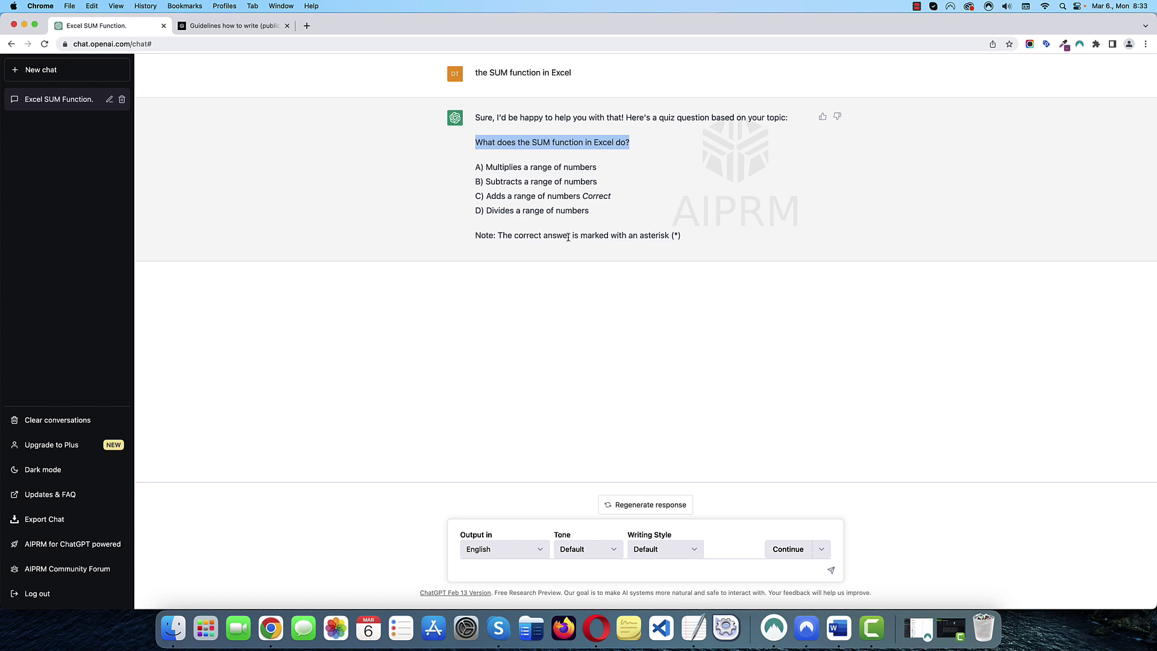
{"action": "left_click", "coordinate": [122, 98]}
{"action": "left_click", "coordinate": [110, 99]}
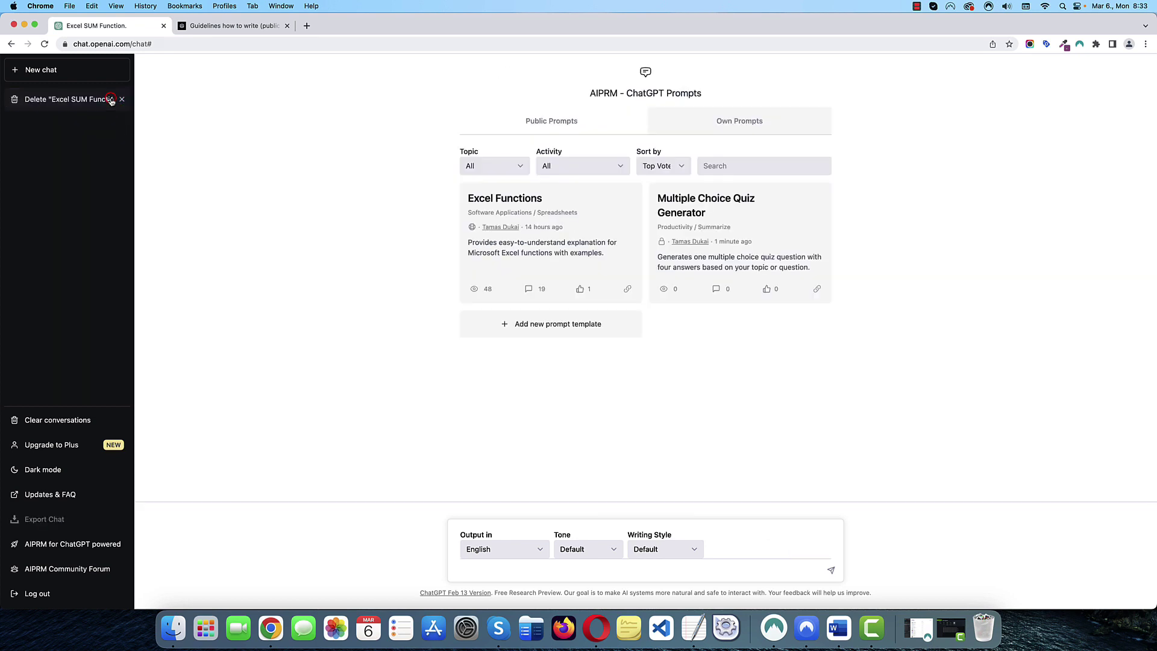
- Run Multiple Choice Quiz Generator on 'the English present perfect tense'
{"action": "left_click", "coordinate": [727, 234]}
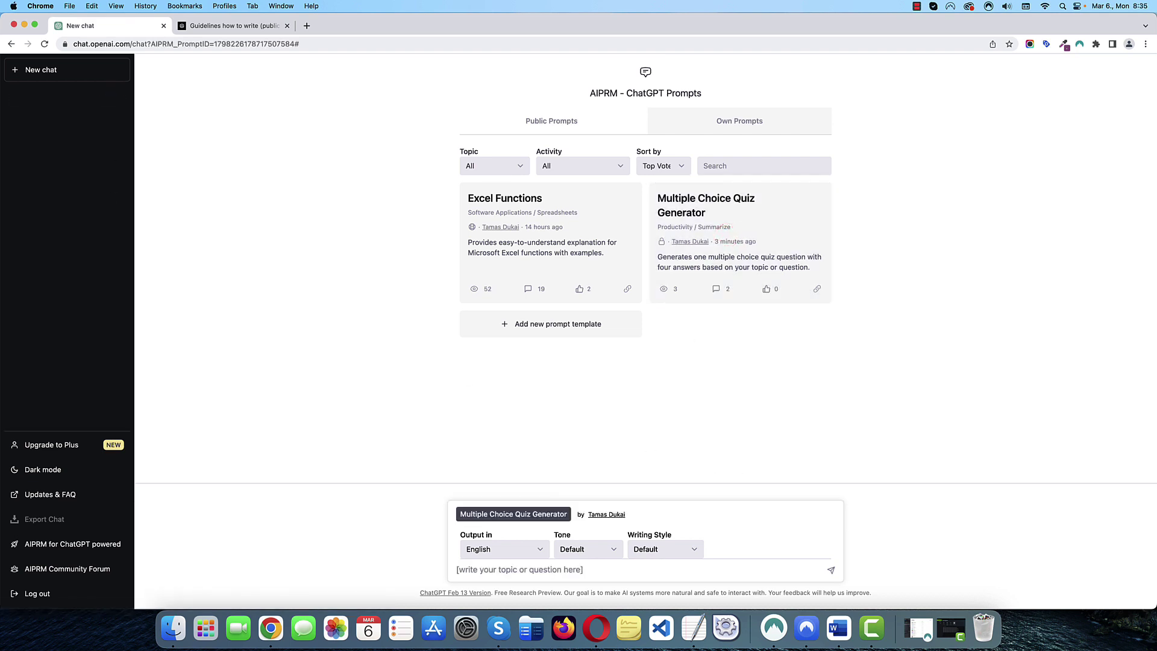
{"action": "type", "text": "the English present perfect tense"}
{"action": "left_click", "coordinate": [831, 569]}
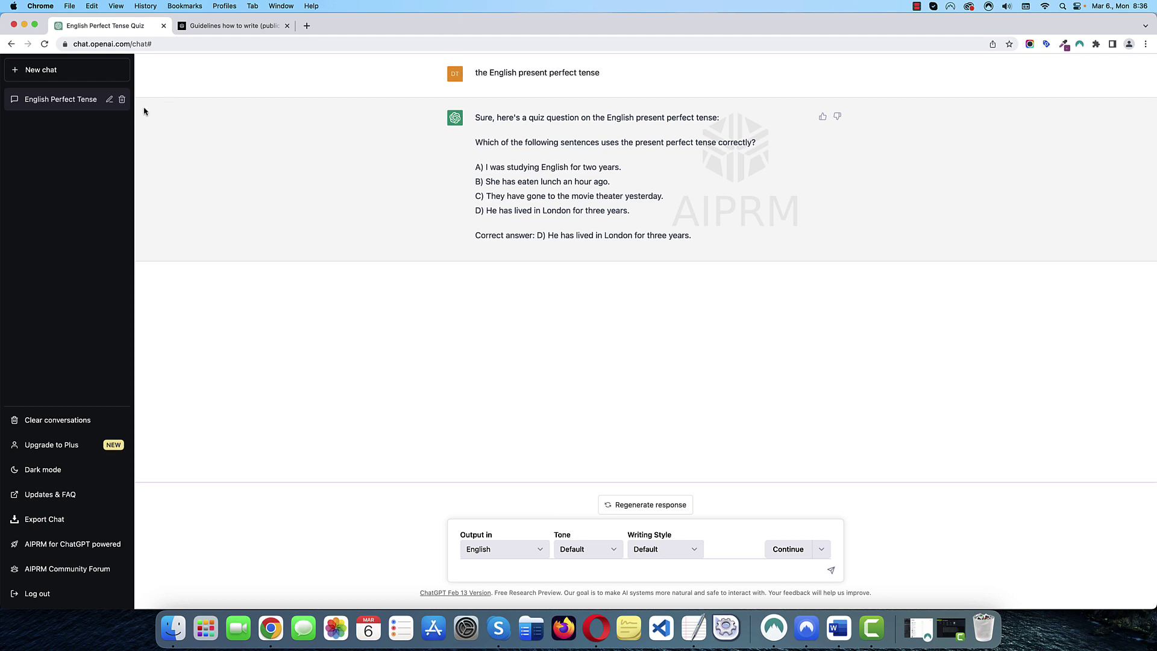
- Delete the English present perfect tense conversation
{"action": "left_click", "coordinate": [123, 100]}
{"action": "left_click", "coordinate": [111, 101]}
{"action": "left_click", "coordinate": [110, 100]}
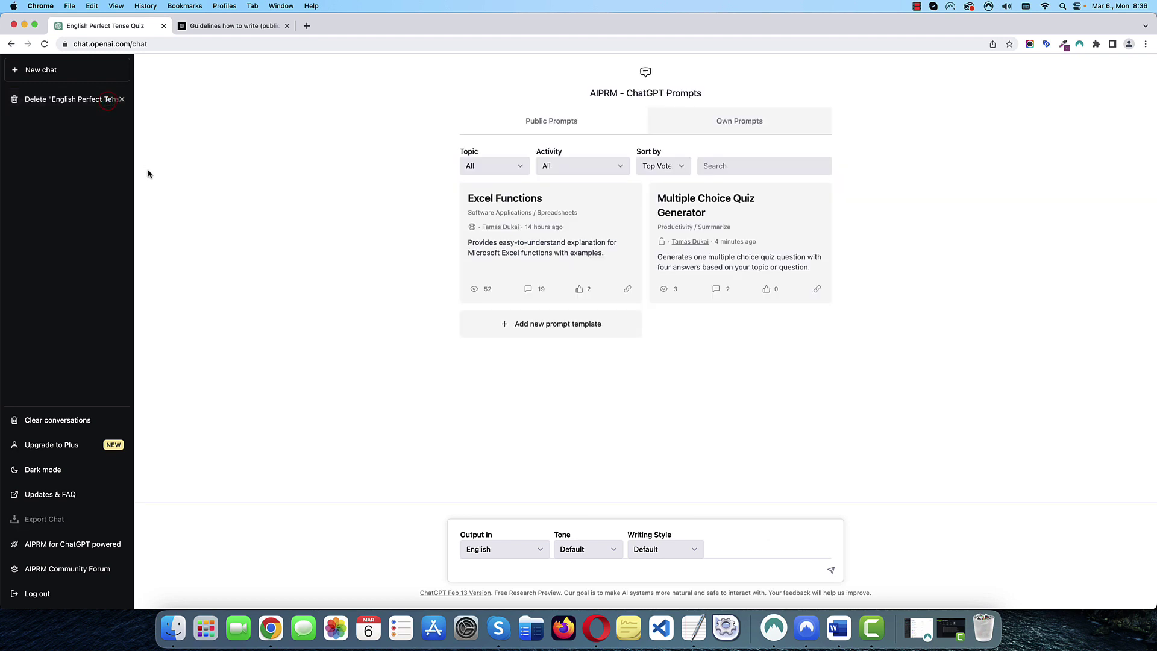
- Replace the quiz template with wording that shows the correct answer below the answers, and save
{"action": "mouse_move", "coordinate": [756, 214]}
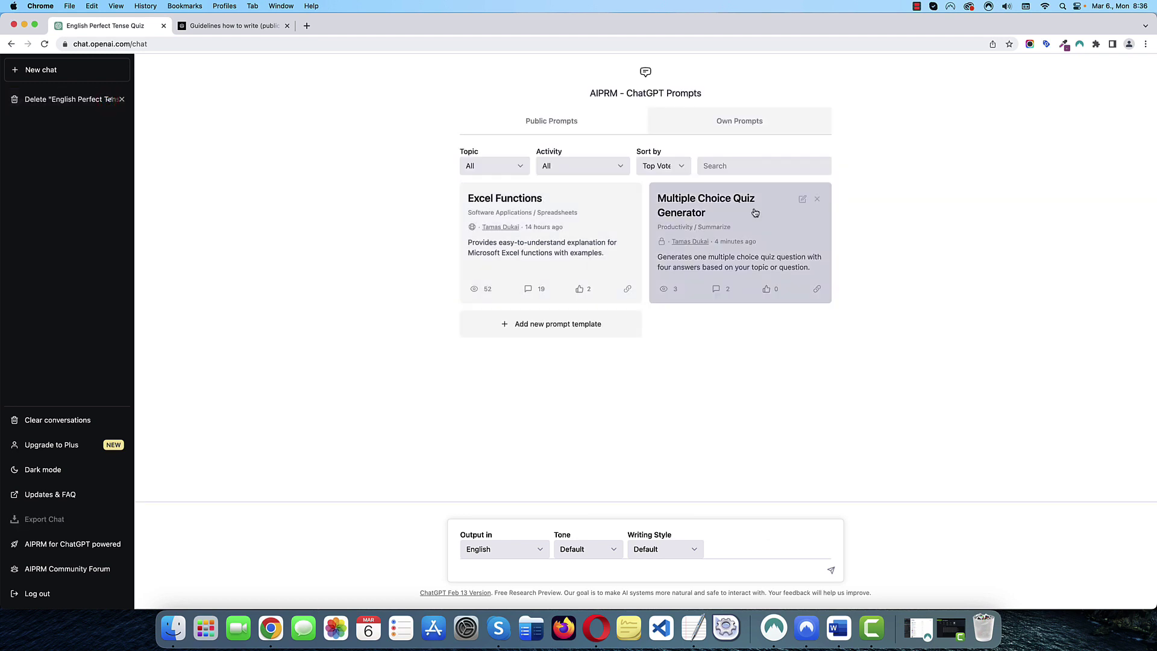
{"action": "left_click", "coordinate": [802, 201]}
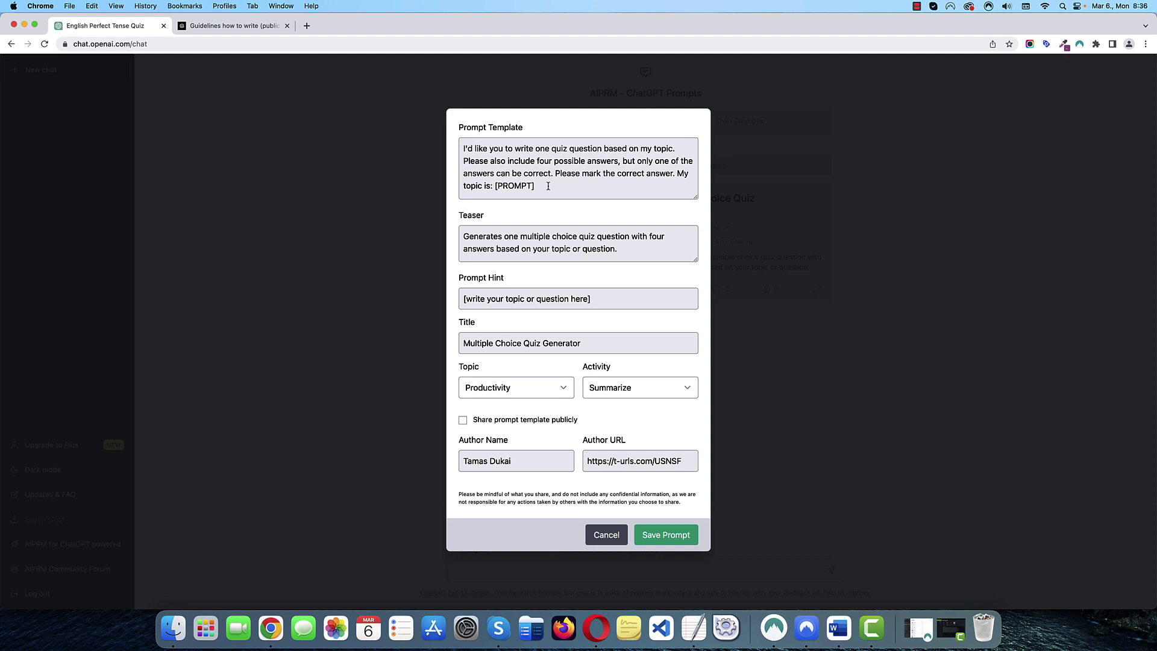
{"action": "triple_click", "coordinate": [547, 186]}
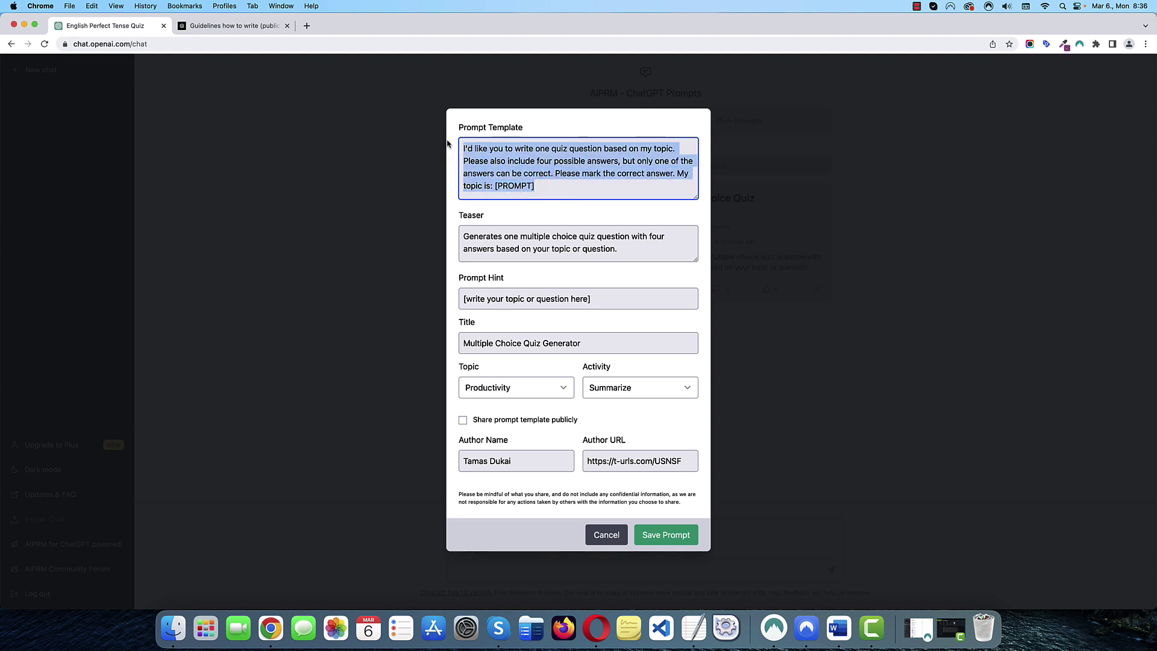
{"action": "key", "text": "BackSpace"}
{"action": "type", "text": "I'd like you to write one quiz question based on my topic. Please also include four possible answers, but only one of the answers can be correct. Please display the correct answer below the answers. My topic is: [PROMPT]"}
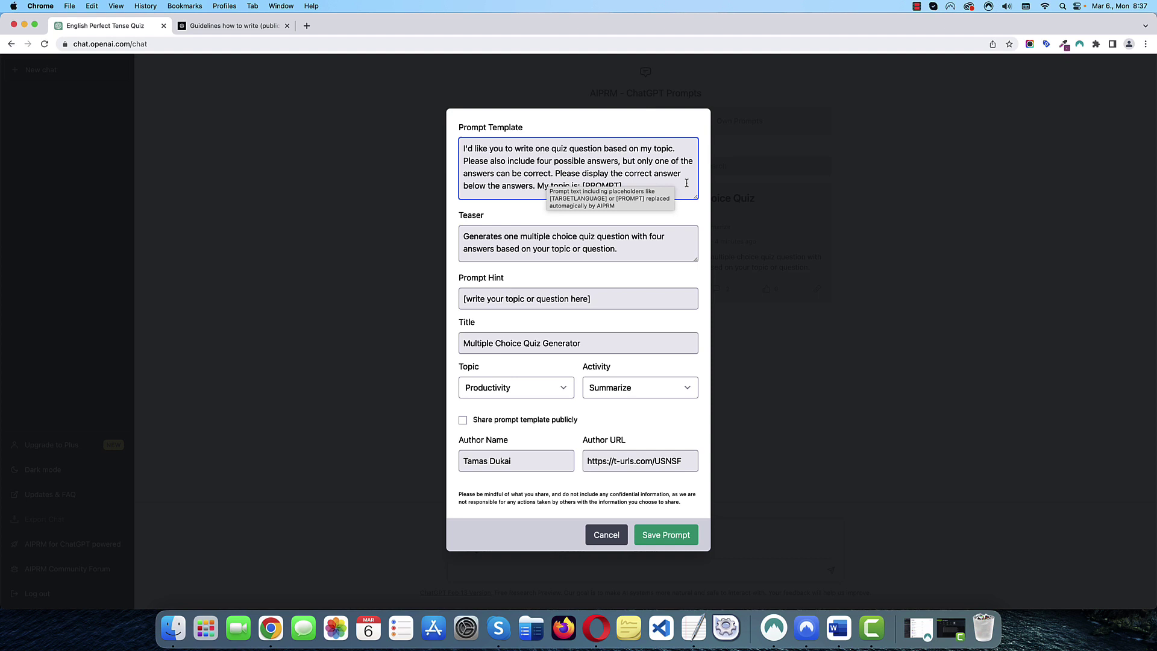
{"action": "left_click", "coordinate": [637, 184]}
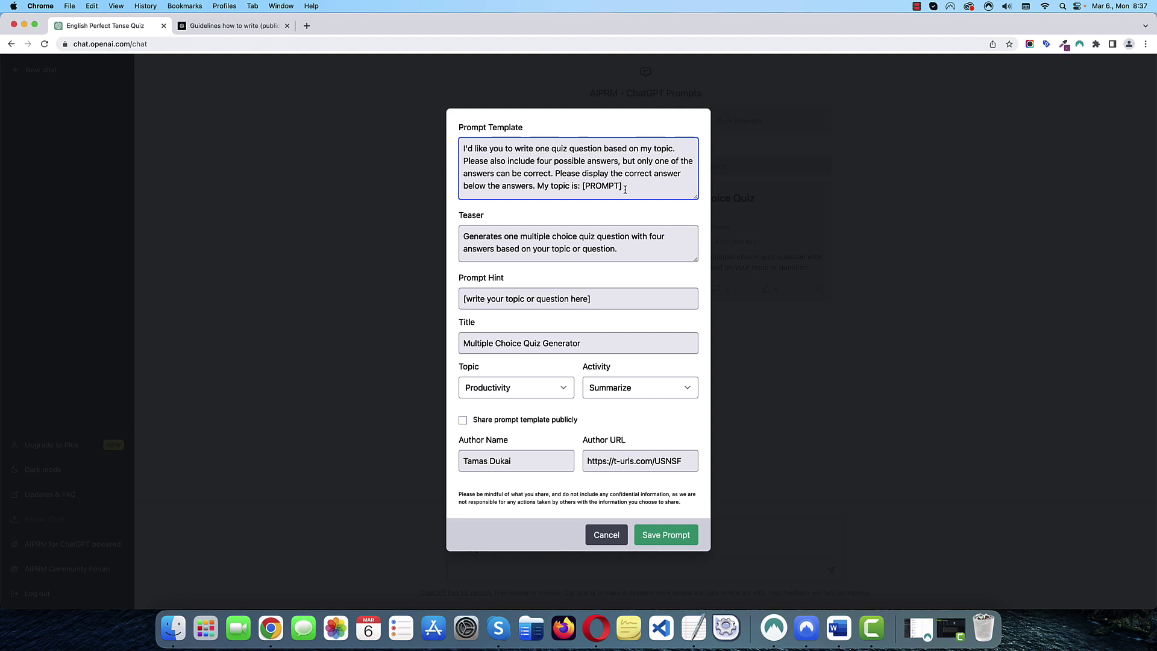
{"action": "left_click", "coordinate": [667, 539]}
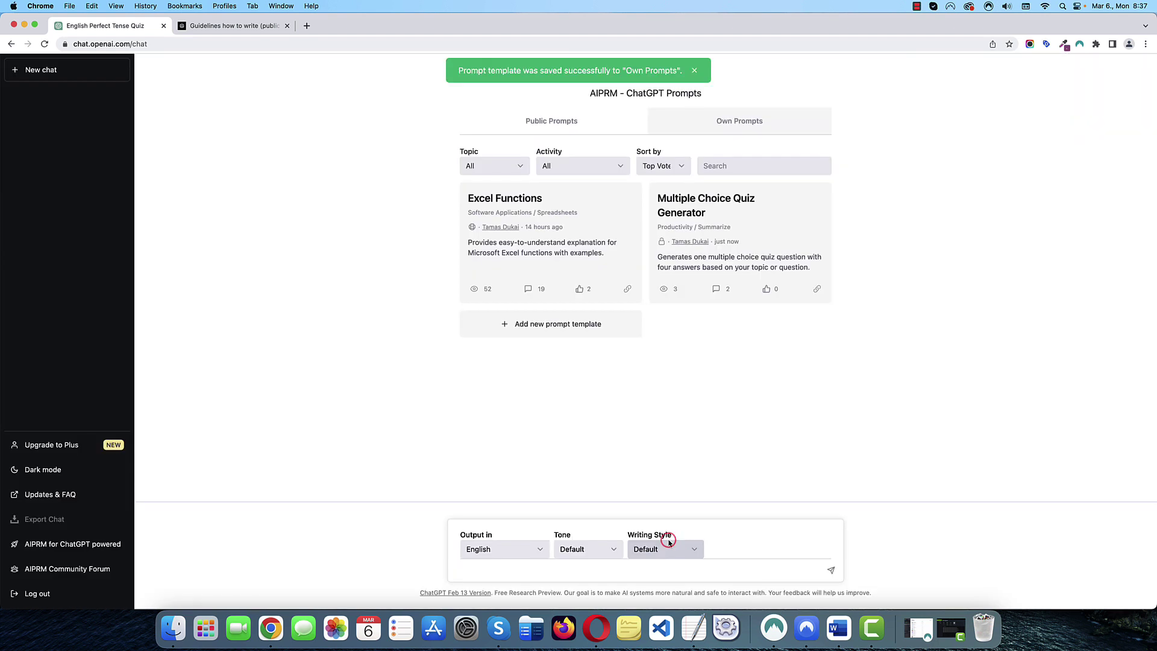
- Run Multiple Choice Quiz Generator with a pasted question about Excel's COUNT function
{"action": "left_click", "coordinate": [721, 249]}
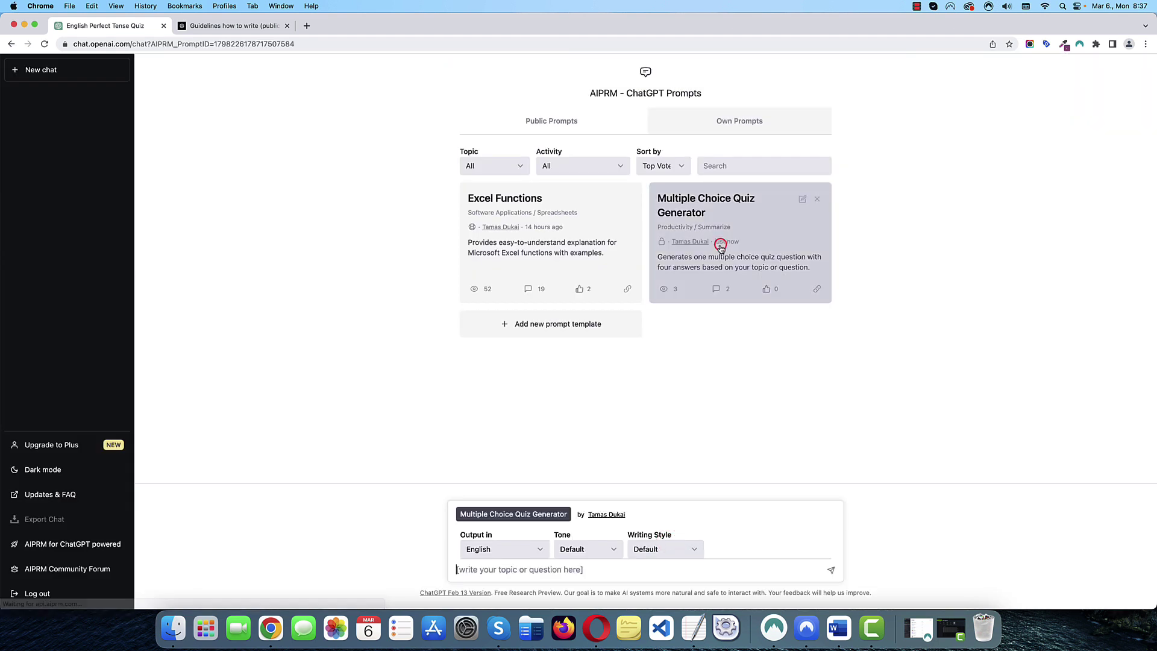
{"action": "left_click", "coordinate": [480, 569]}
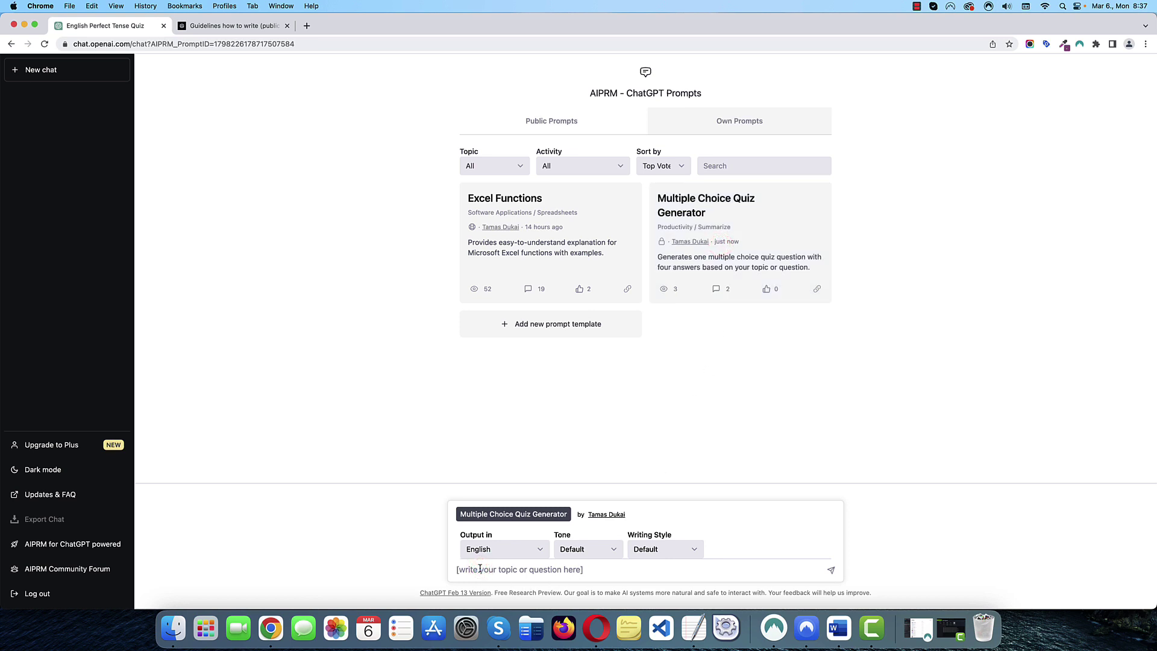
{"action": "type", "text": "What does the COUNT function used for in Excel?"}
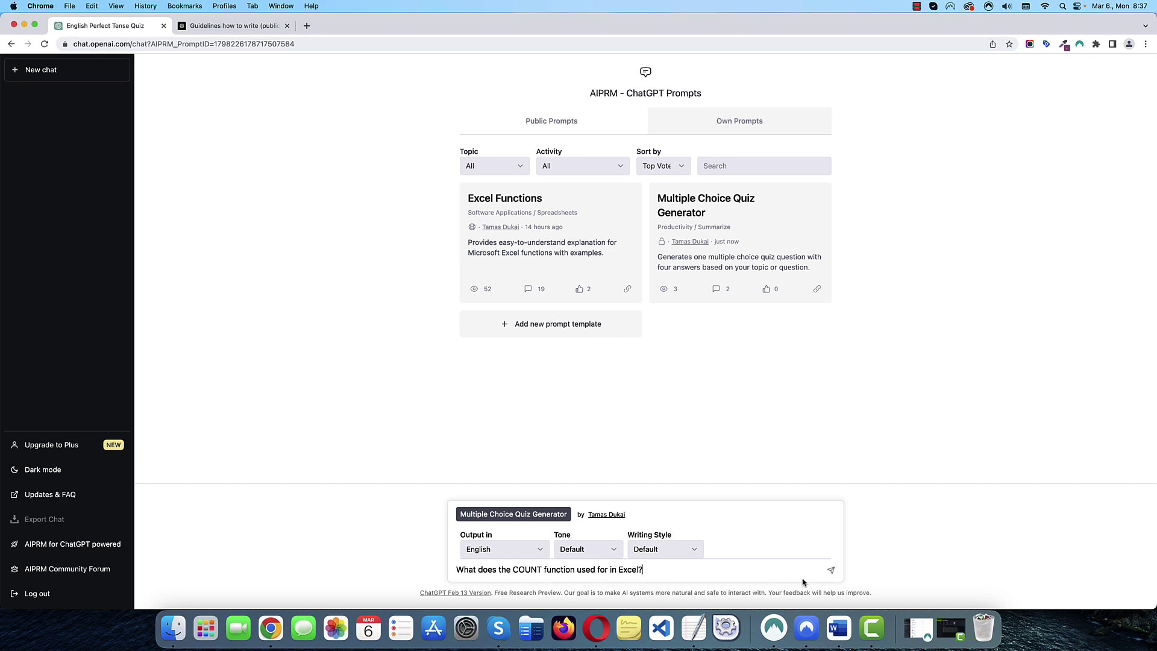
{"action": "left_click", "coordinate": [830, 572]}
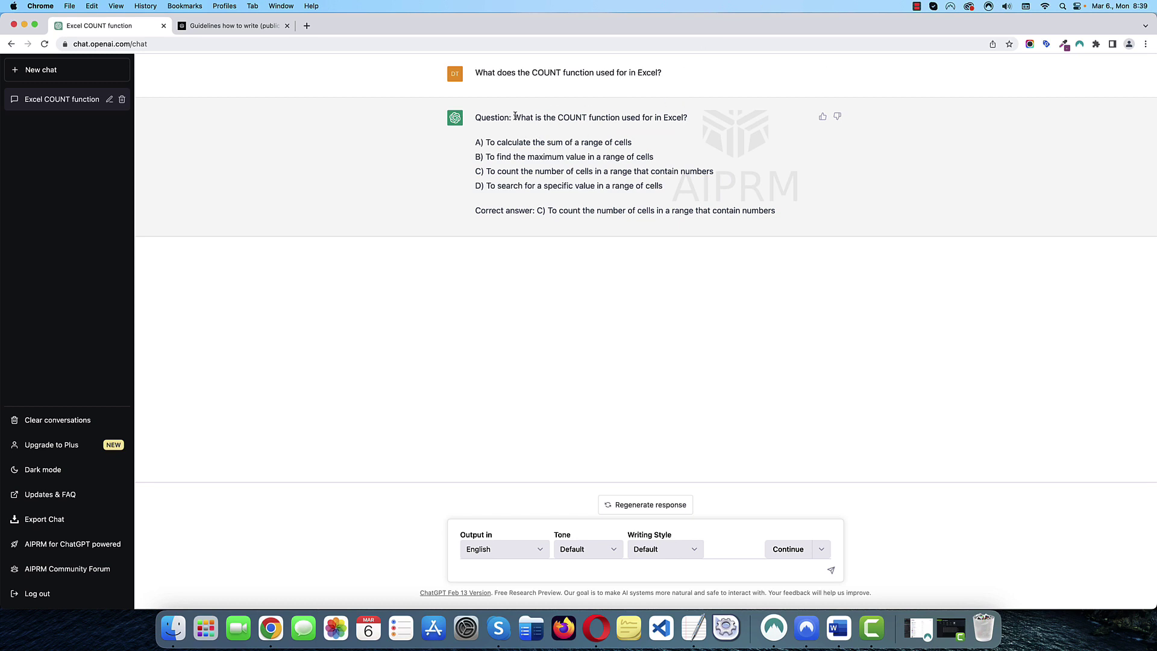
- Compare generated and original questions, delete the Excel COUNT function chat, and reload the quiz generator
{"action": "left_click_drag", "start_coordinate": [514, 117], "coordinate": [693, 119]}
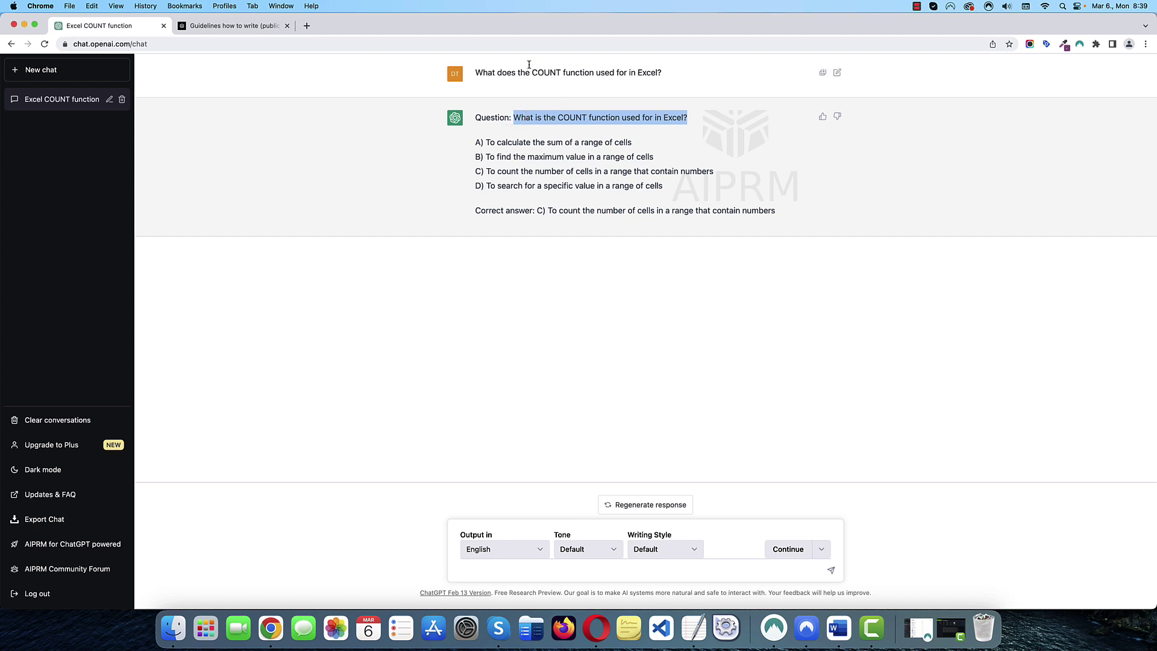
{"action": "left_click_drag", "start_coordinate": [475, 72], "coordinate": [662, 76]}
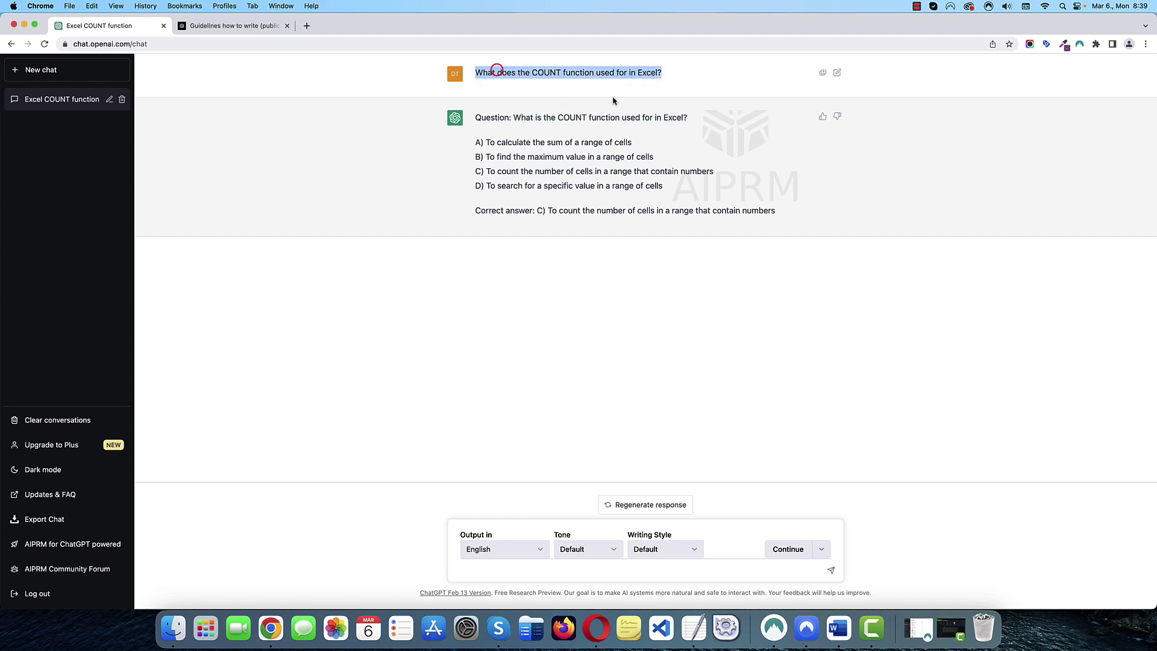
{"action": "left_click_drag", "start_coordinate": [516, 118], "coordinate": [688, 119]}
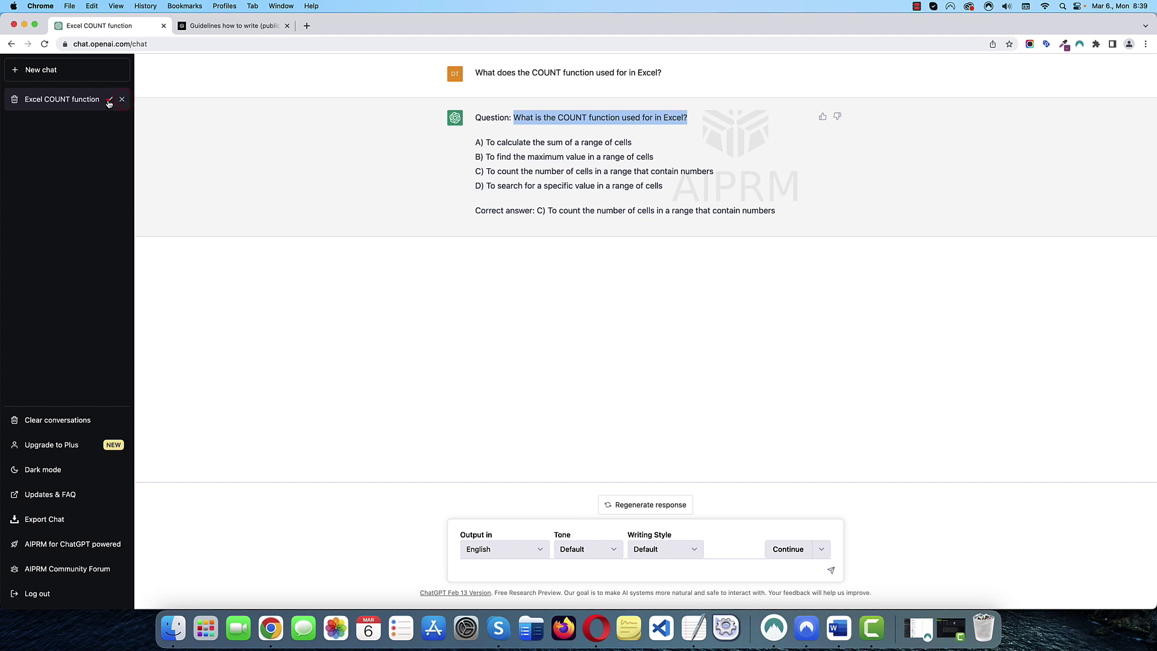
{"action": "left_click", "coordinate": [123, 100]}
{"action": "left_click", "coordinate": [723, 258]}
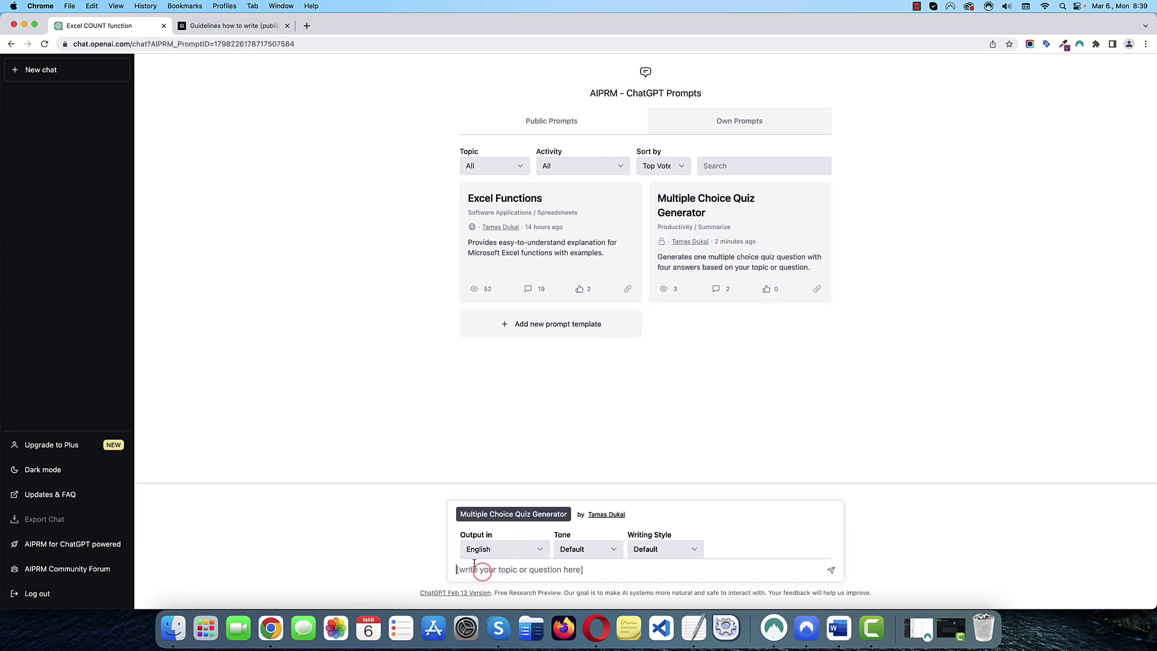
- Ask the quiz generator for a question on when to use the Simple past tense
{"action": "type", "text": "When do you use the Simple past tense in English?"}
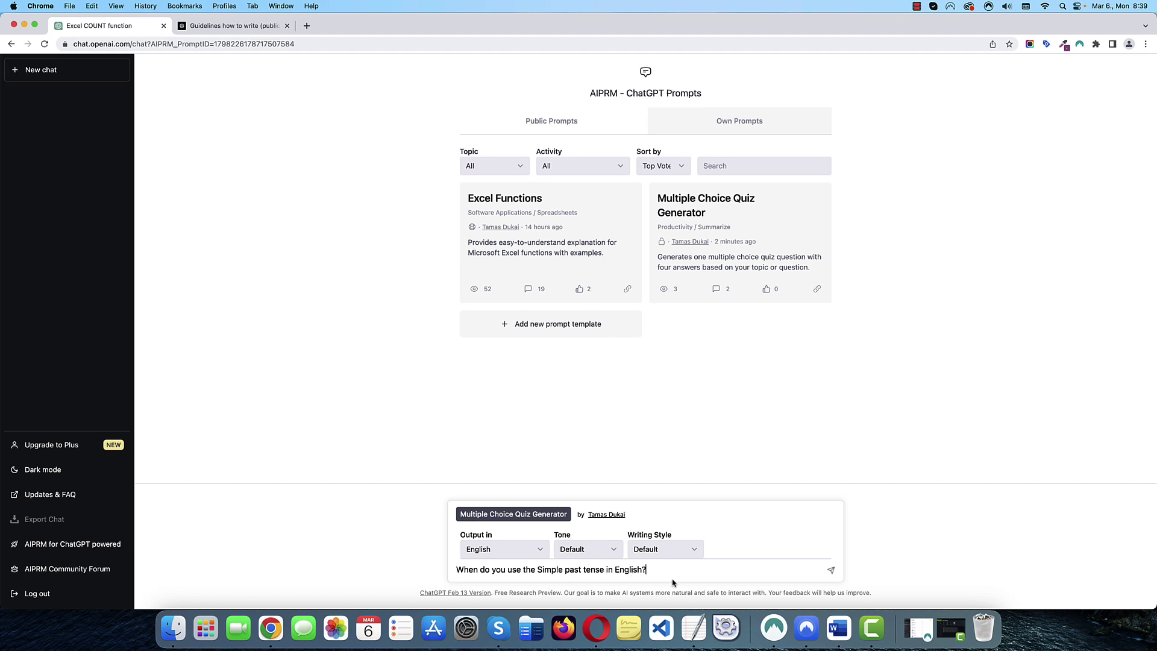
{"action": "left_click", "coordinate": [830, 572]}
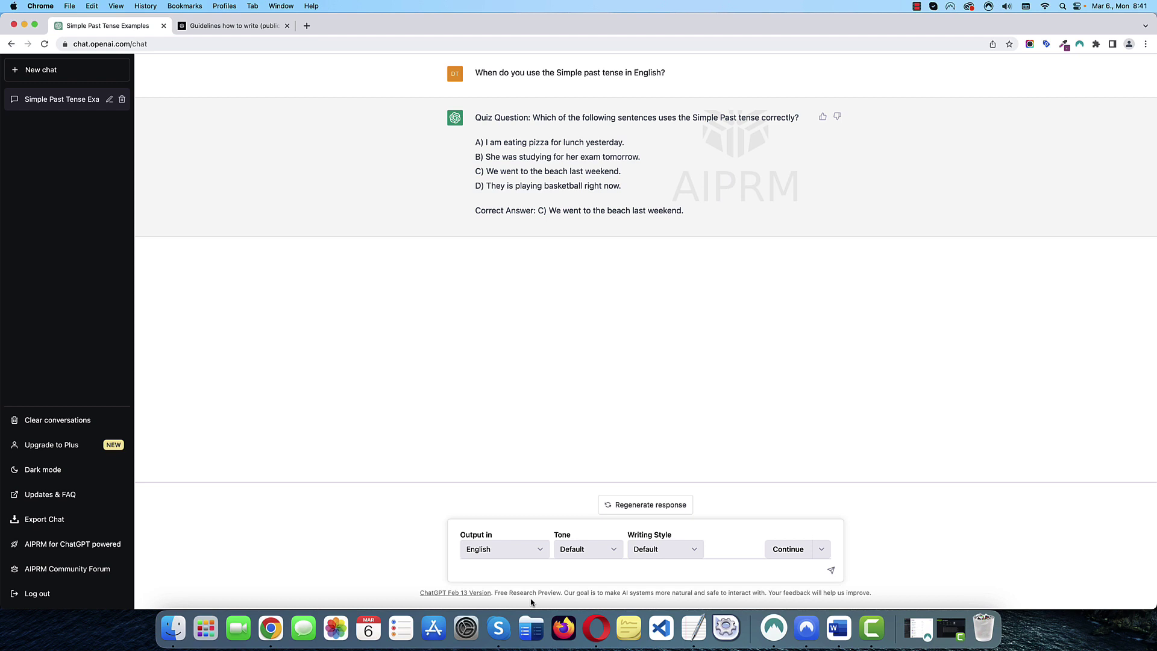
- Delete the Simple past tense chat and edit the quiz template with public sharing ticked
{"action": "left_click", "coordinate": [122, 99]}
{"action": "left_click", "coordinate": [110, 99]}
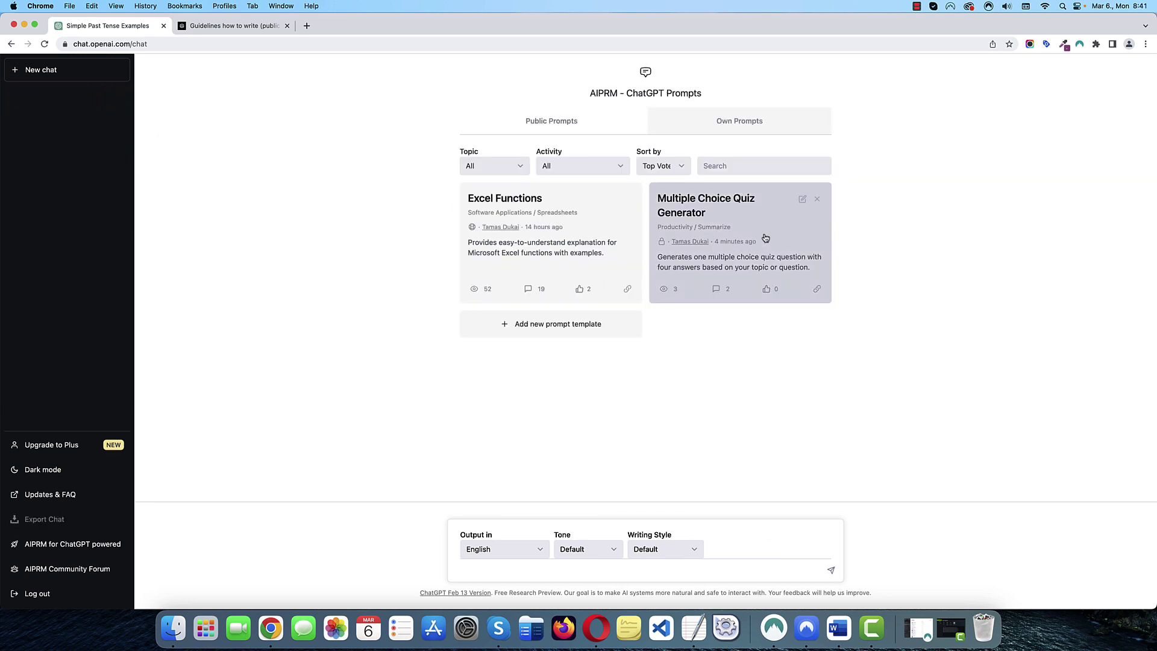
{"action": "left_click", "coordinate": [804, 200]}
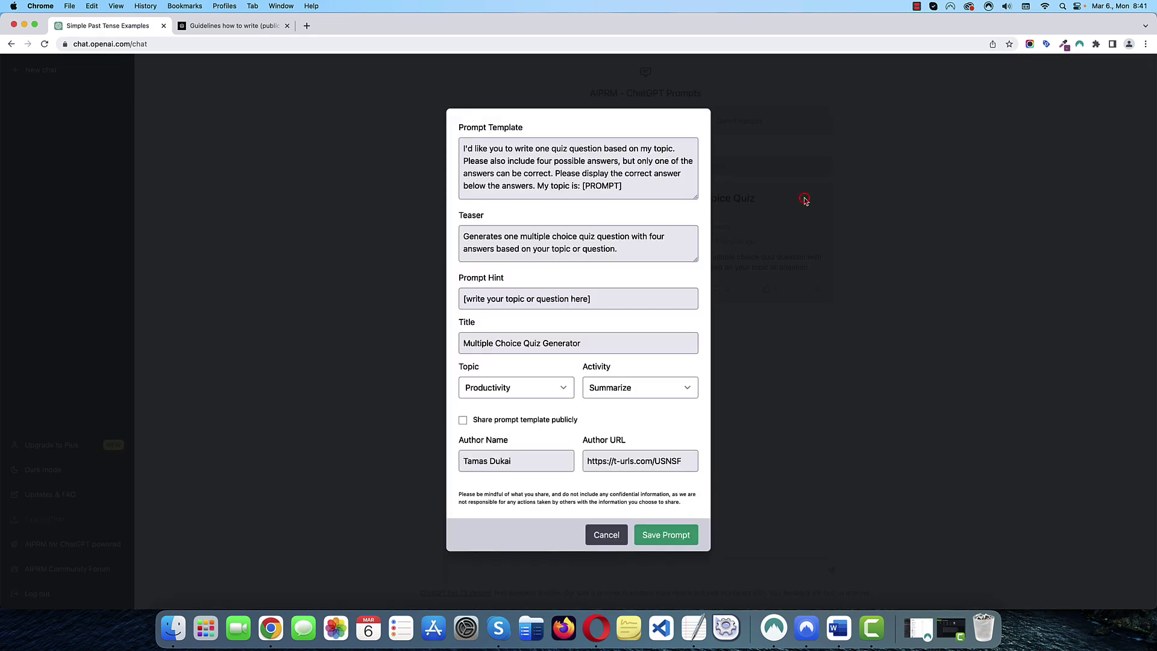
{"action": "left_click", "coordinate": [463, 420]}
{"action": "mouse_move", "coordinate": [641, 174]}
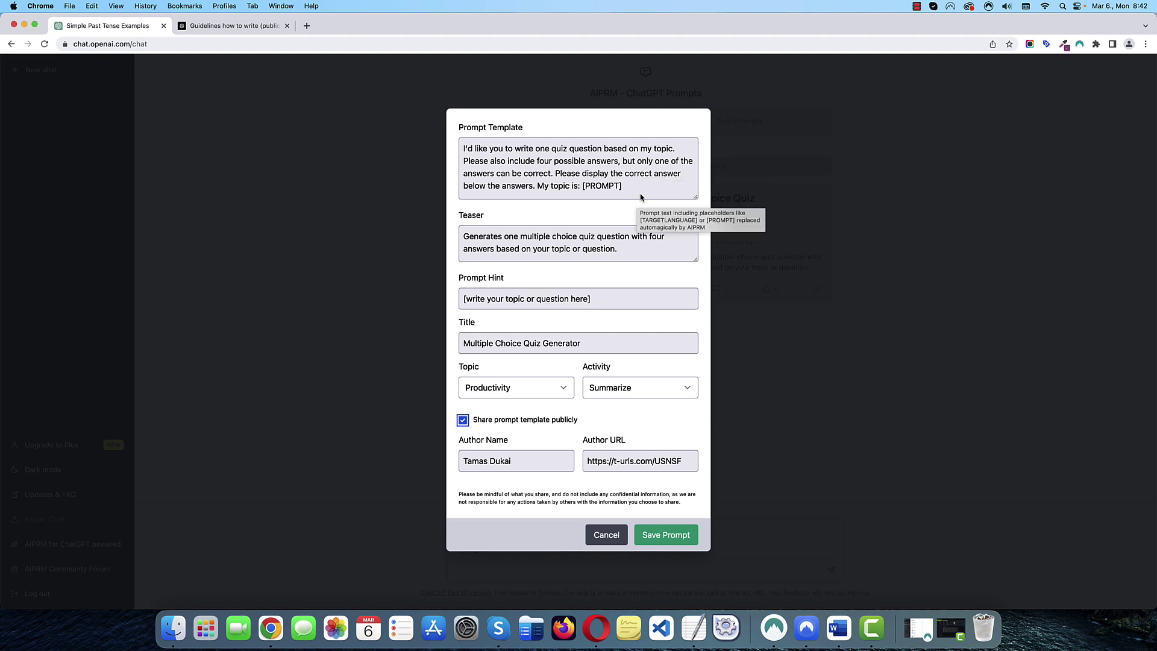
{"action": "mouse_move", "coordinate": [634, 210]}
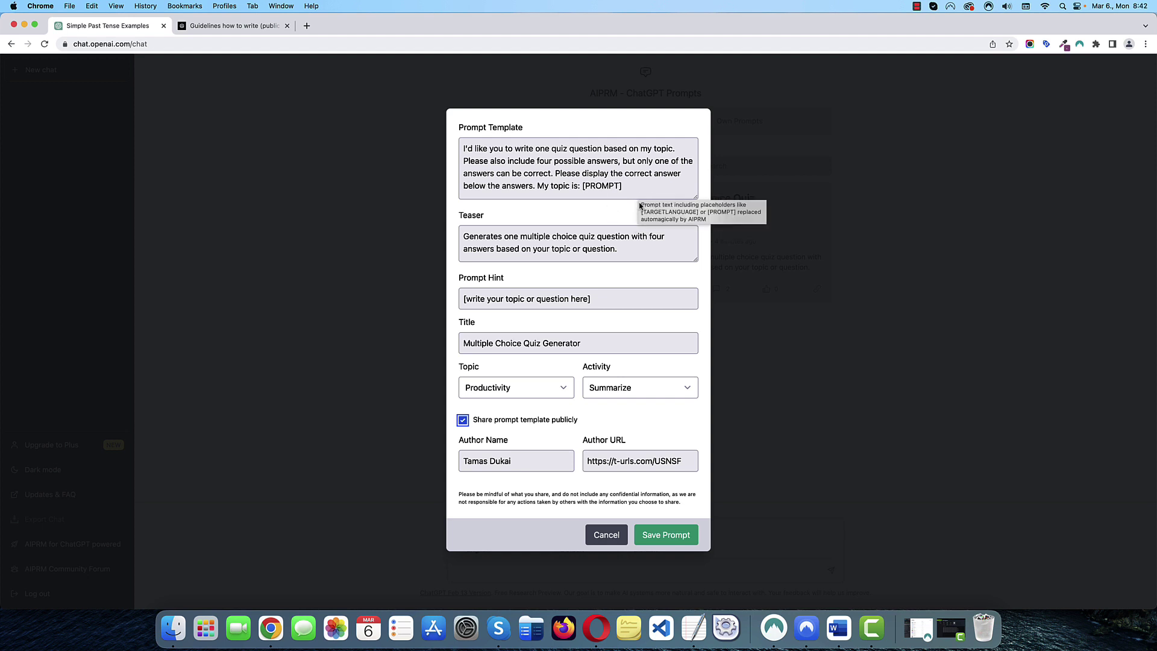
- Add the [TARGETLANGUAGE] output sentence after 'topic.' and save the template with public sharing off
{"action": "left_click", "coordinate": [678, 148]}
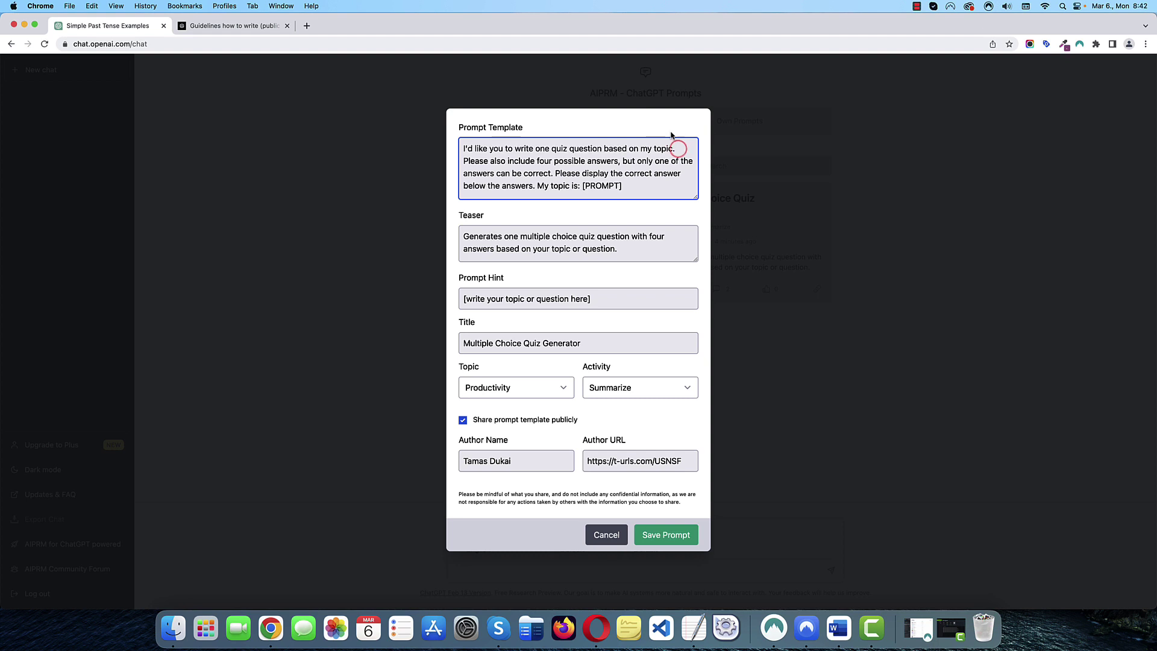
{"action": "type", "text": "All output should be in [TARGETLANGUAGE]"}
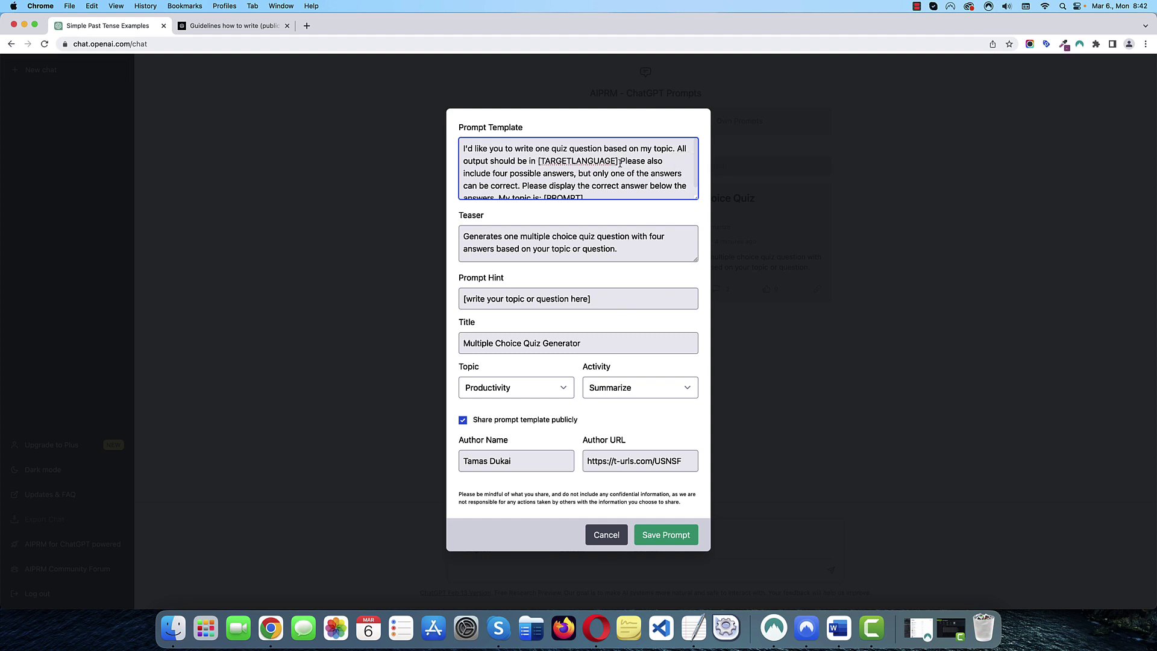
{"action": "left_click", "coordinate": [684, 541]}
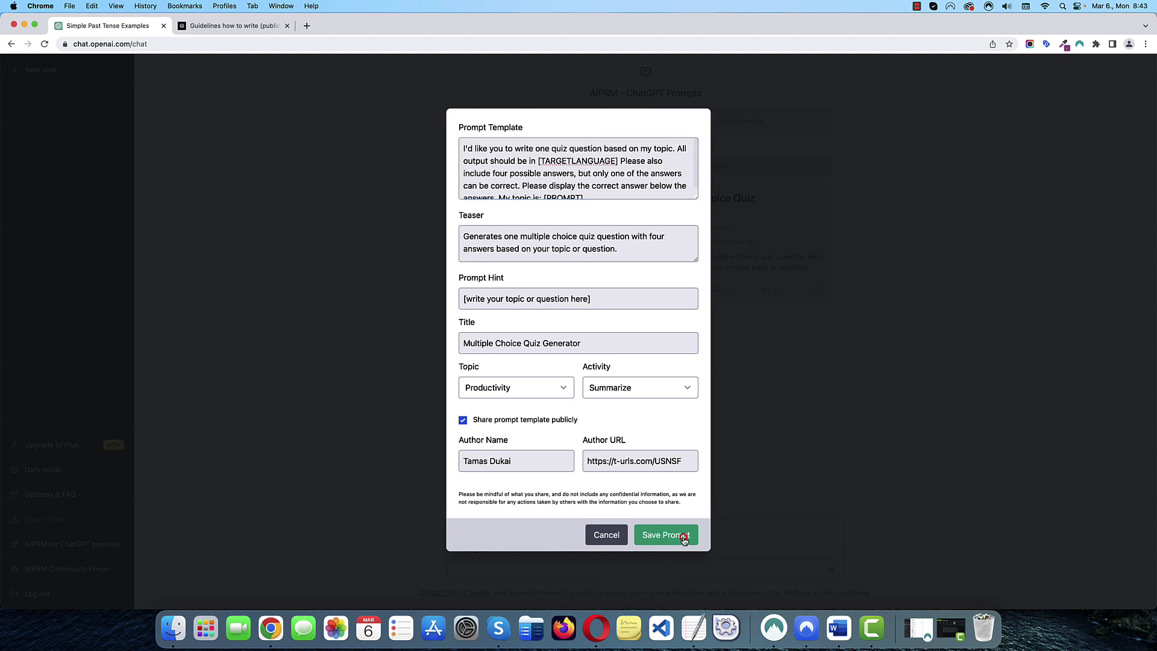
{"action": "left_click", "coordinate": [462, 422]}
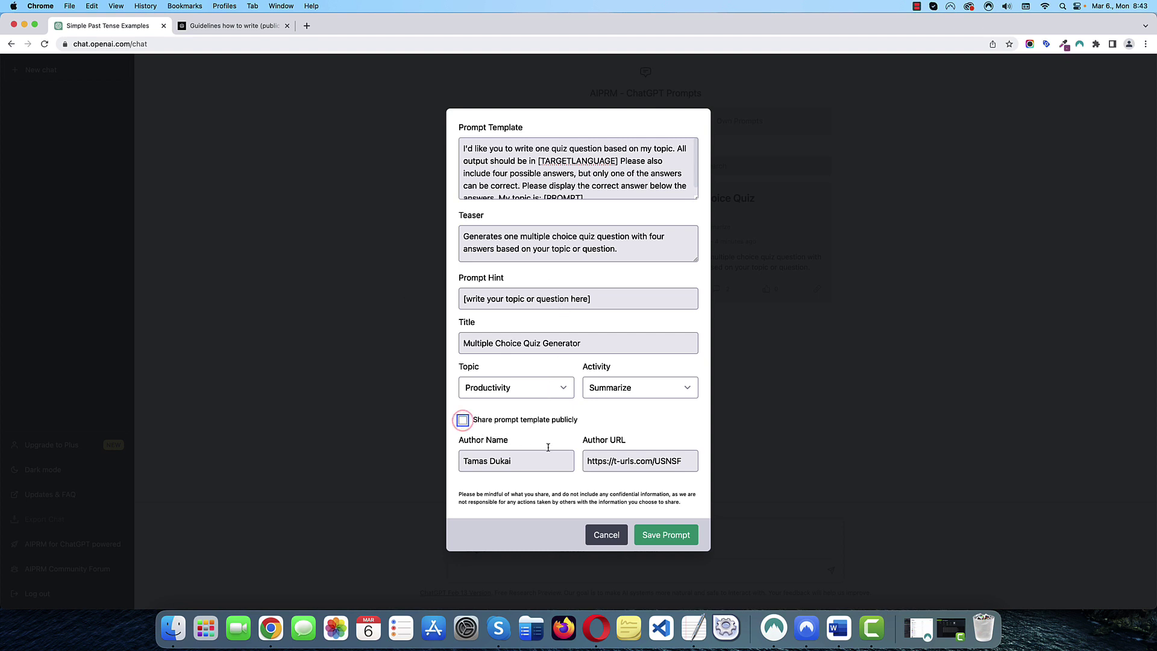
{"action": "left_click", "coordinate": [676, 541]}
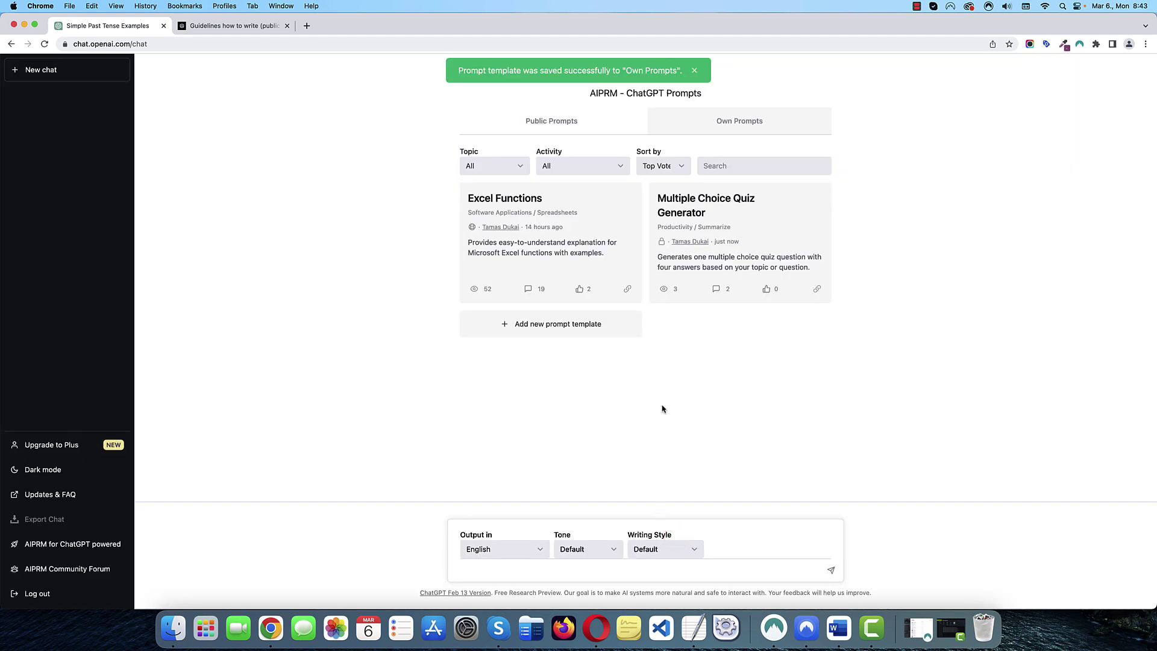